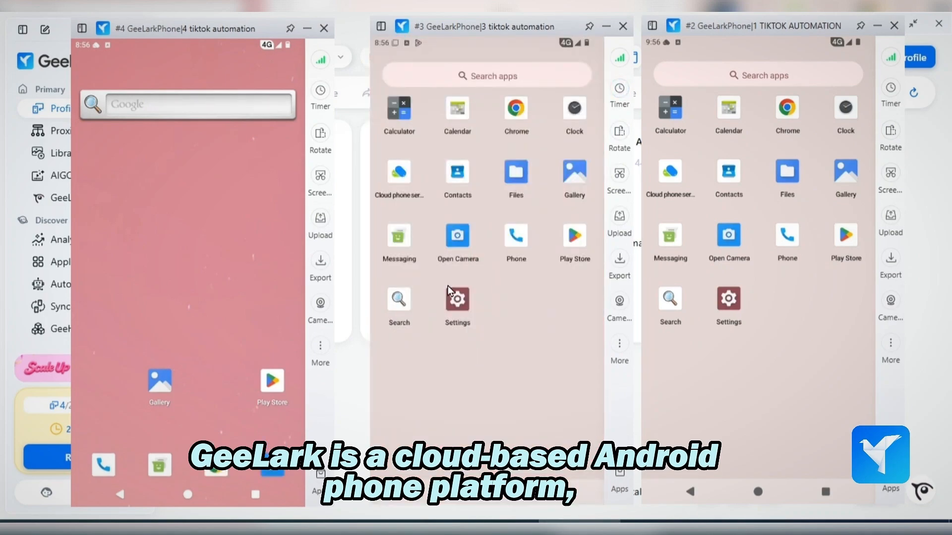
# - Launch Chrome on the "3 tiktok automation" cloud phone and continue without an account
pyautogui.click(516, 108)
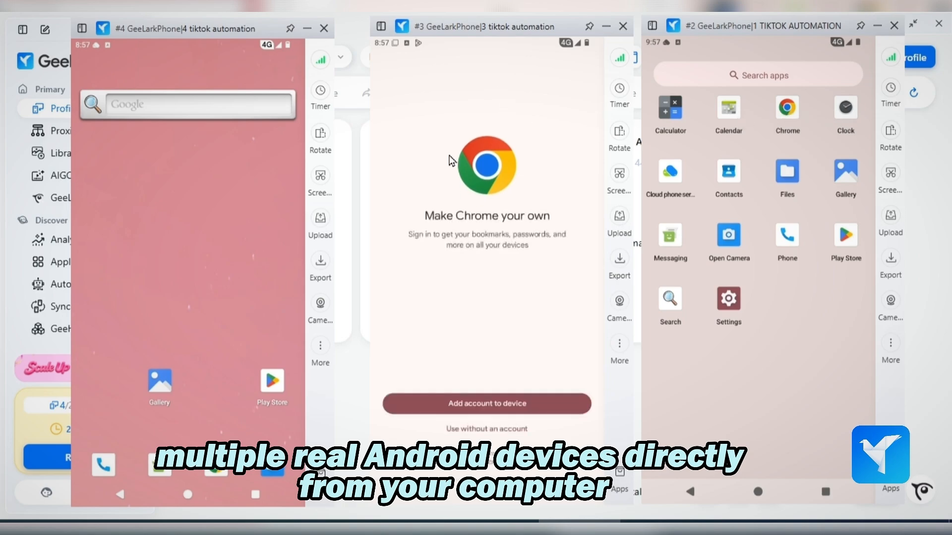
pyautogui.click(490, 430)
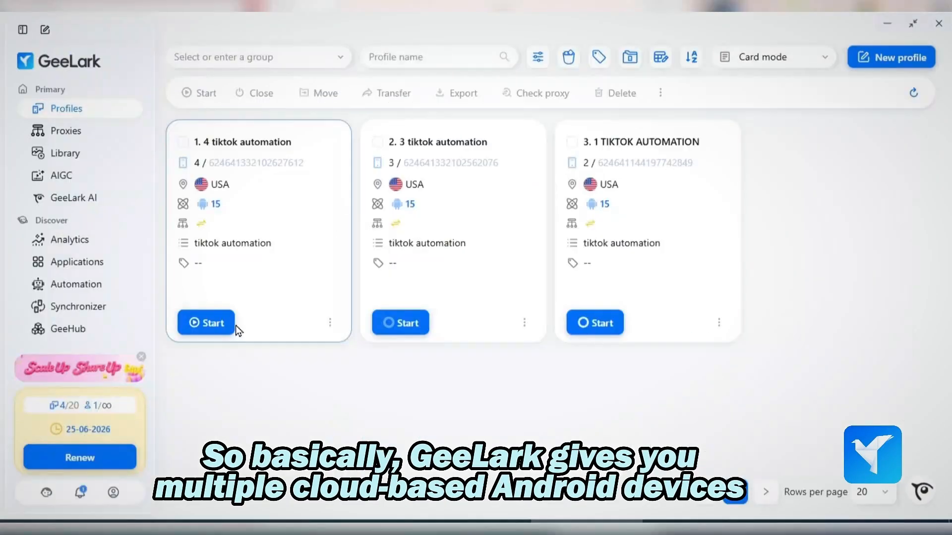
# - Start the "4 tiktok automation" and "1 TIKTOK AUTOMATION" cloud phones and launch Chrome from the app drawer of phone 3
pyautogui.click(224, 327)
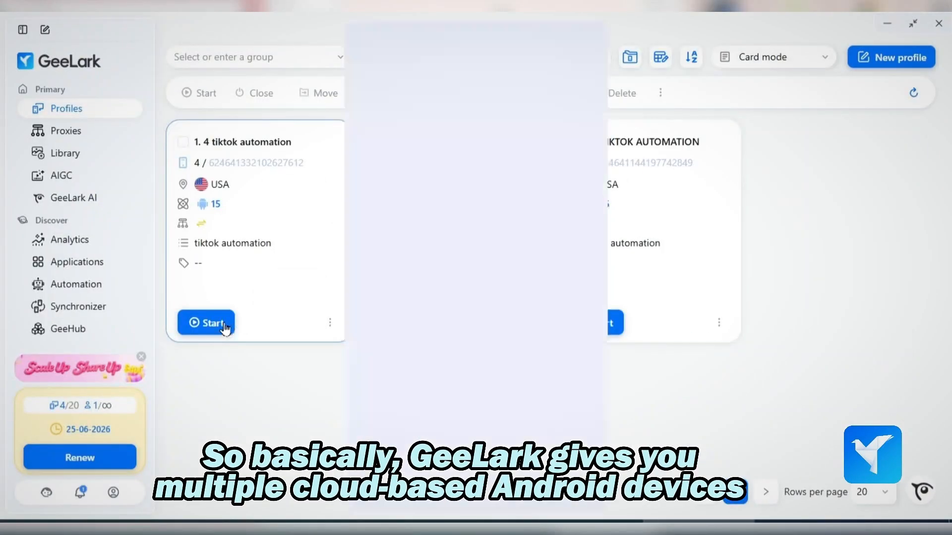
pyautogui.click(611, 328)
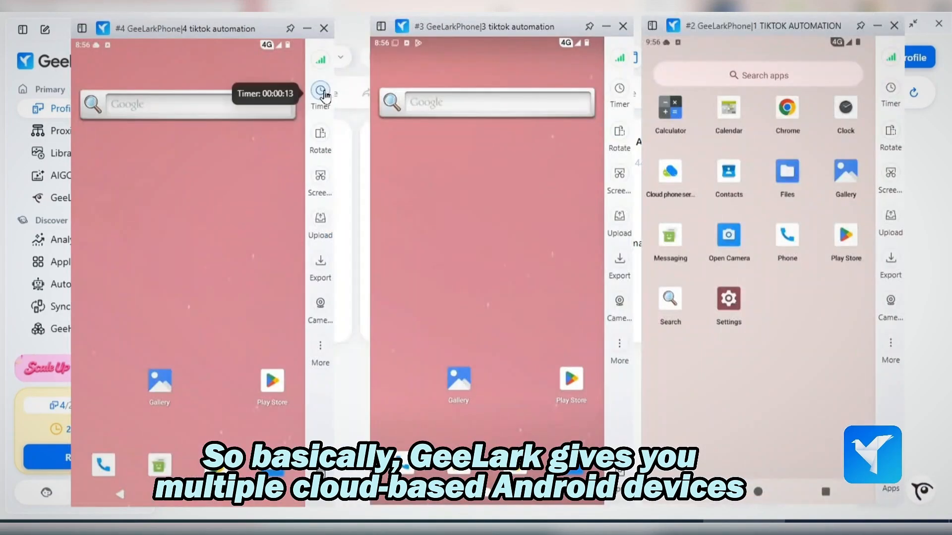
pyautogui.moveTo(449, 400); pyautogui.dragTo(448, 286)
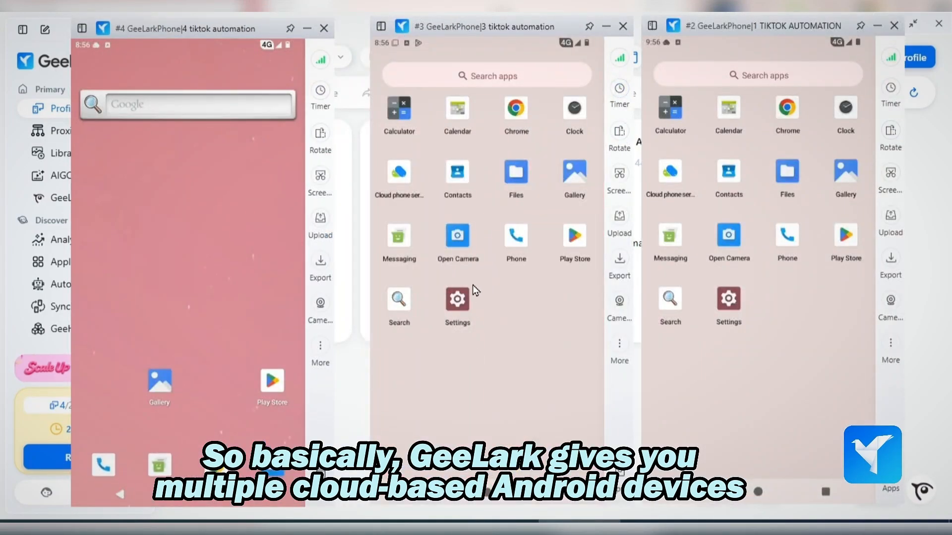
pyautogui.click(515, 108)
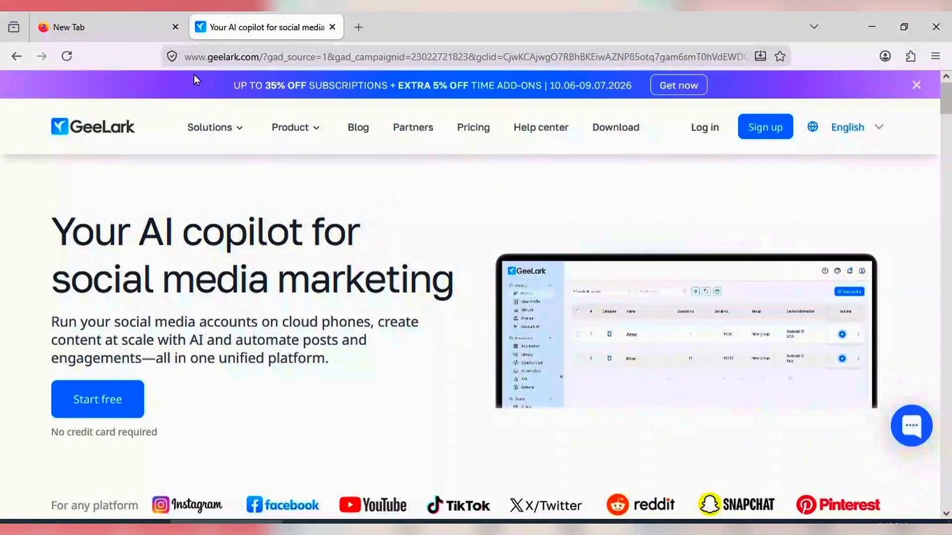
# - Examine the GeeLark homepage, including its supported platforms and the section on scaling problems
pyautogui.scroll(-8, 270, 291)
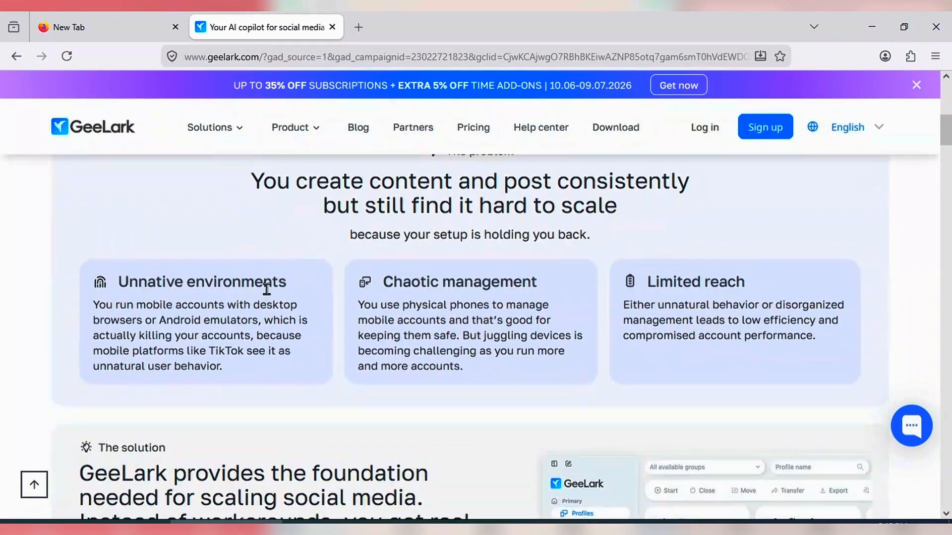
pyautogui.scroll(2, 361, 374)
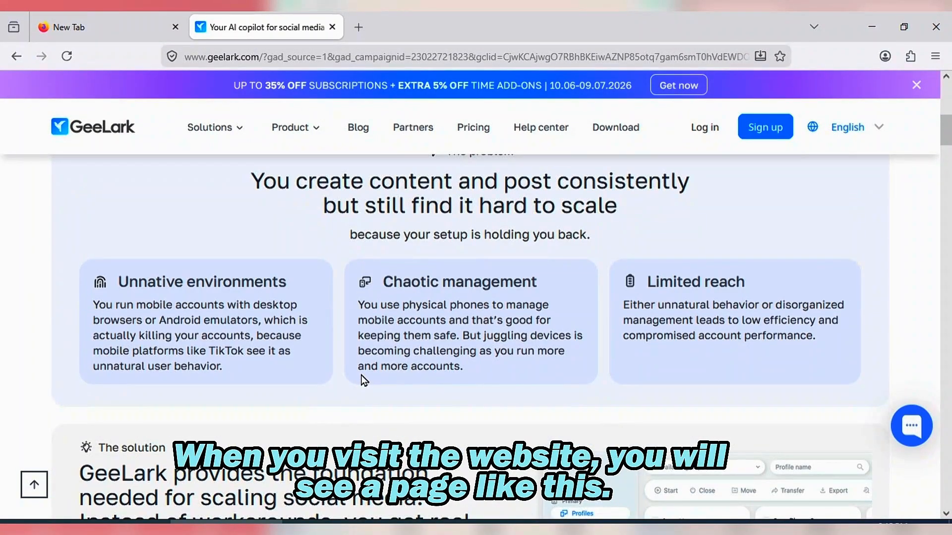
pyautogui.scroll(-3, 361, 375)
pyautogui.scroll(3, 360, 376)
pyautogui.scroll(5, 360, 377)
pyautogui.scroll(-8, 359, 378)
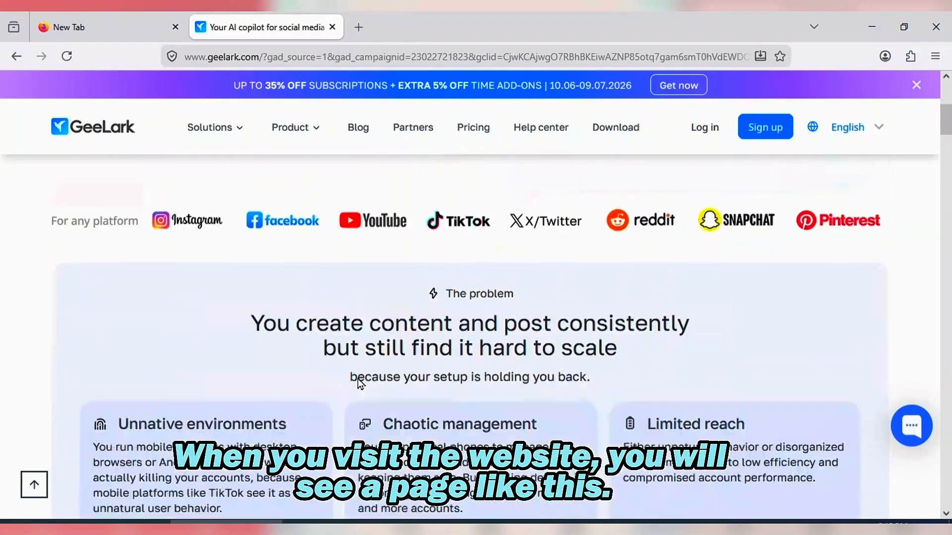
pyautogui.scroll(-3, 358, 382)
pyautogui.scroll(10, 357, 387)
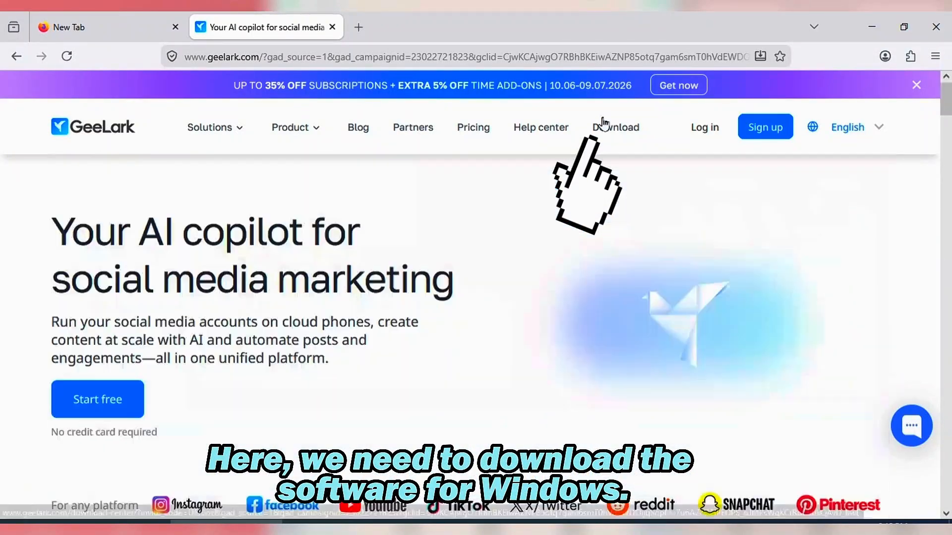
# - Download the GeeLark app for Windows from the website's download page
pyautogui.click(605, 124)
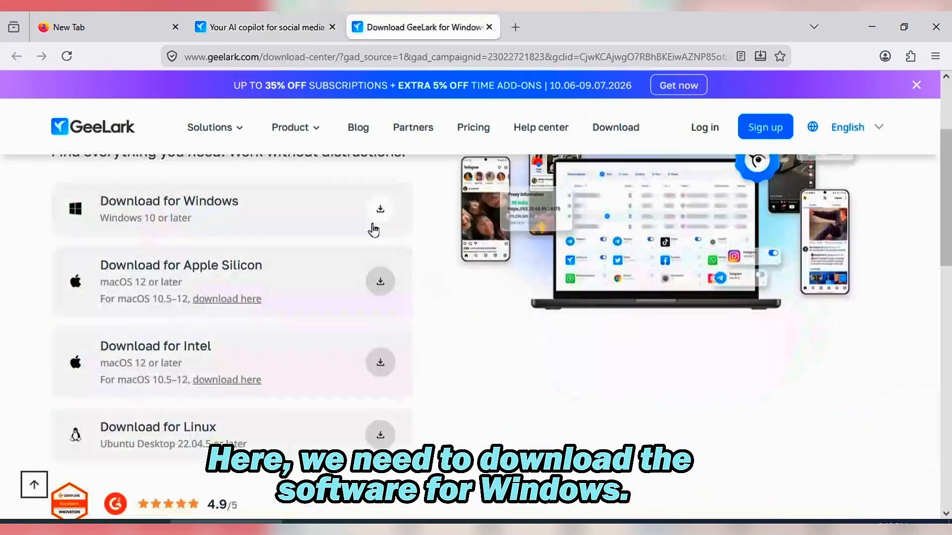
pyautogui.scroll(1, 374, 230)
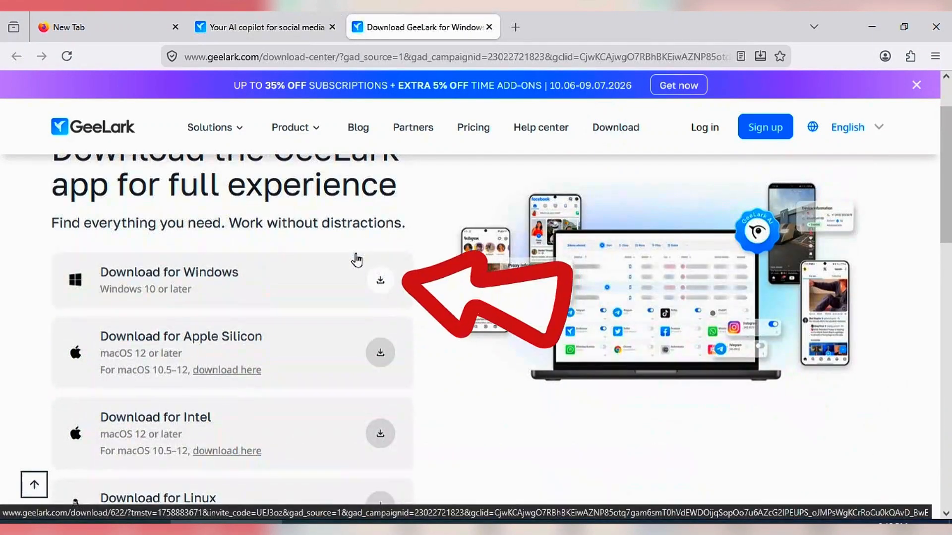
pyautogui.click(380, 281)
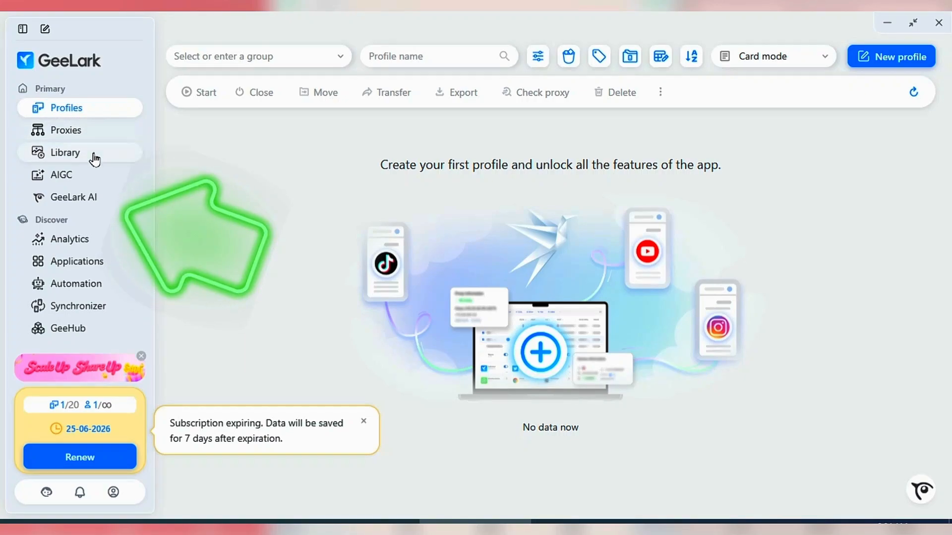
# - Review the GeeLark app's feature sections and the subscription's profile and member allowance
pyautogui.scroll(-3, 70, 287)
pyautogui.scroll(-3, 72, 282)
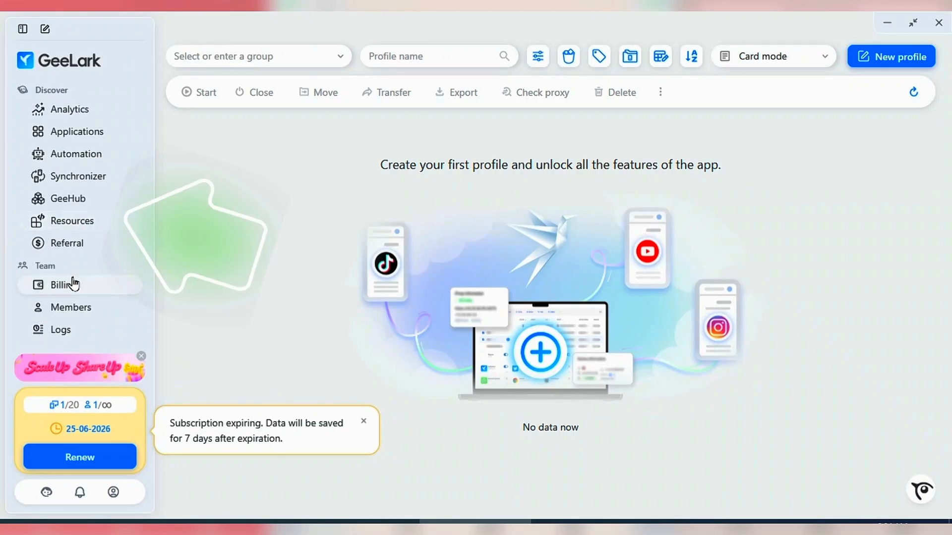
pyautogui.scroll(6, 70, 269)
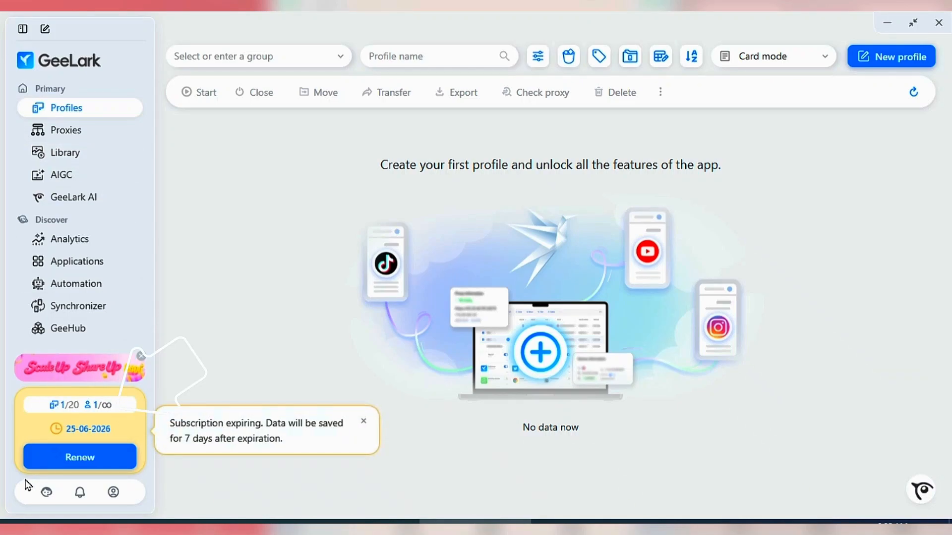
pyautogui.click(41, 402)
pyautogui.moveTo(75, 404); pyautogui.dragTo(101, 406)
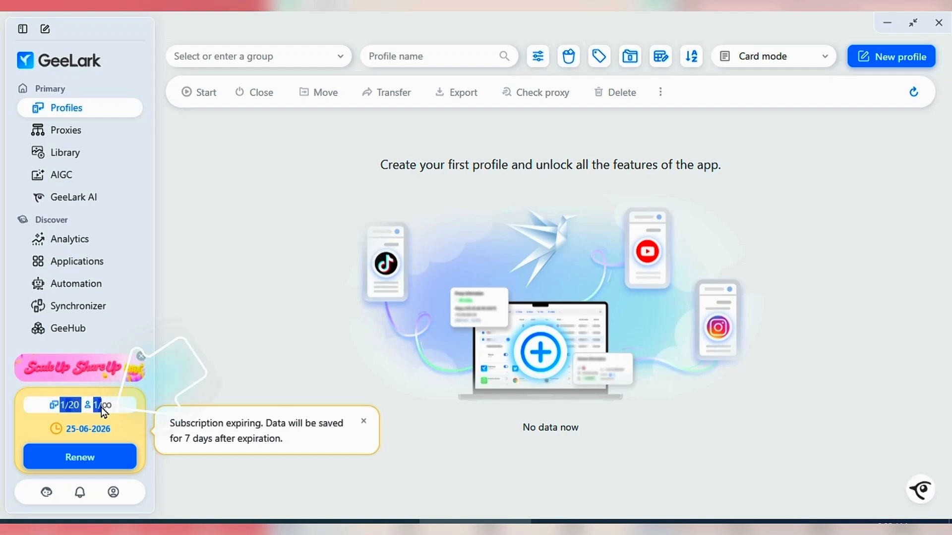
pyautogui.click(11, 404)
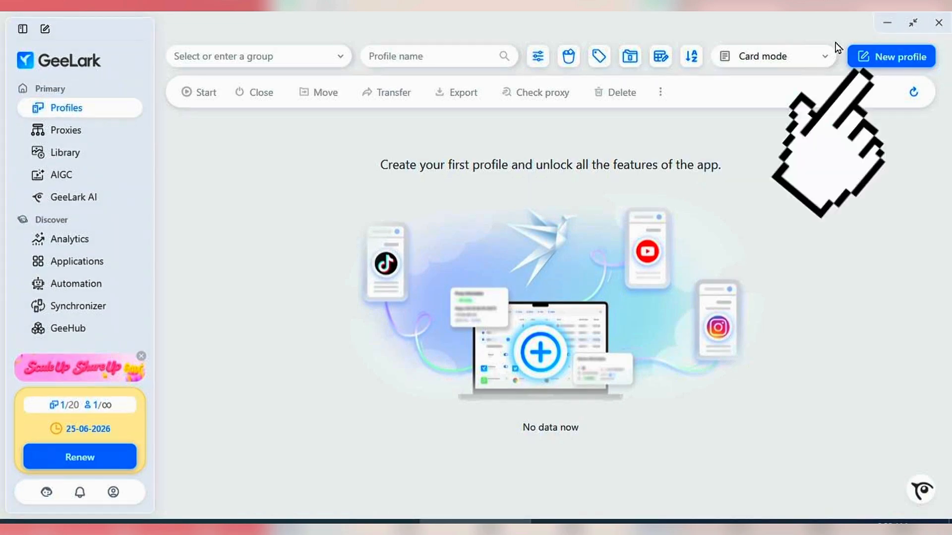
# - Start a new profile, check the computer browser profile form, and return to the cloud phone profile type
pyautogui.click(896, 59)
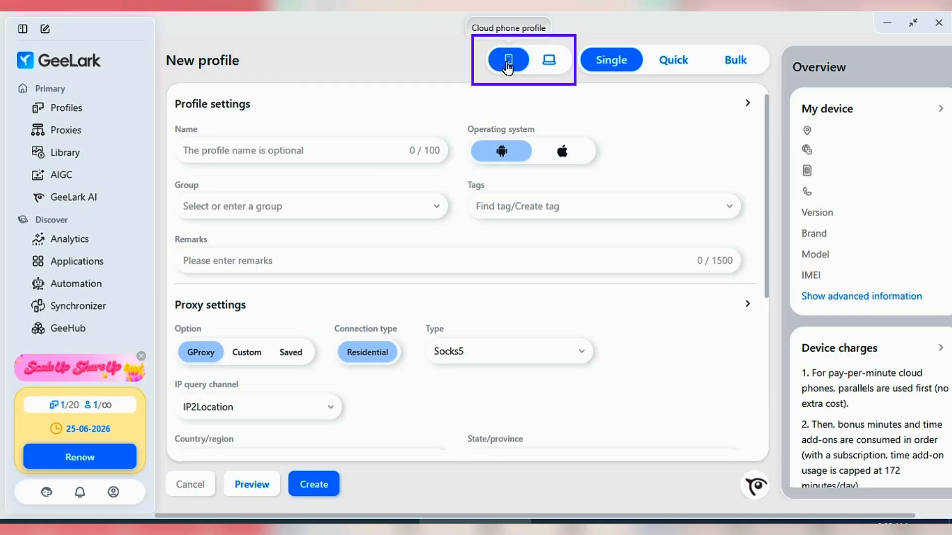
pyautogui.click(549, 60)
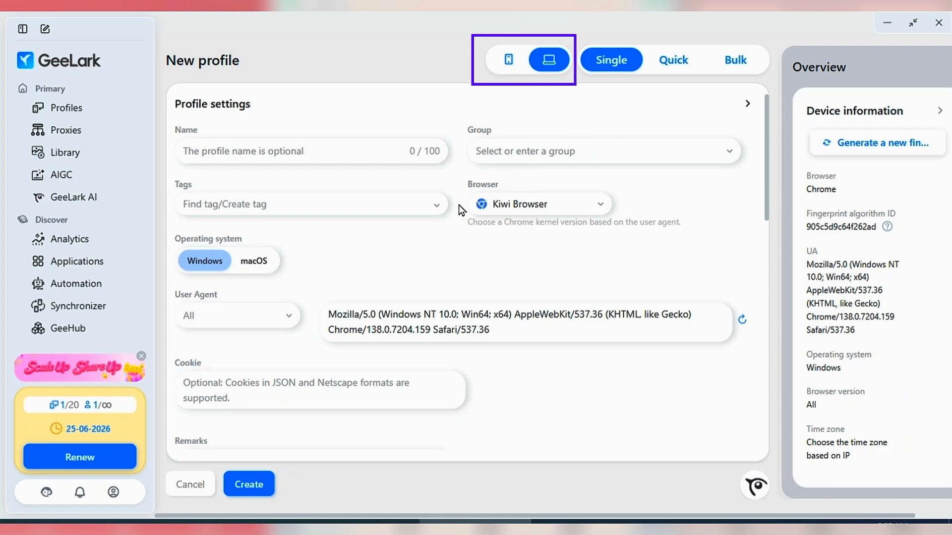
pyautogui.scroll(-3, 392, 300)
pyautogui.scroll(3, 391, 300)
pyautogui.click(508, 60)
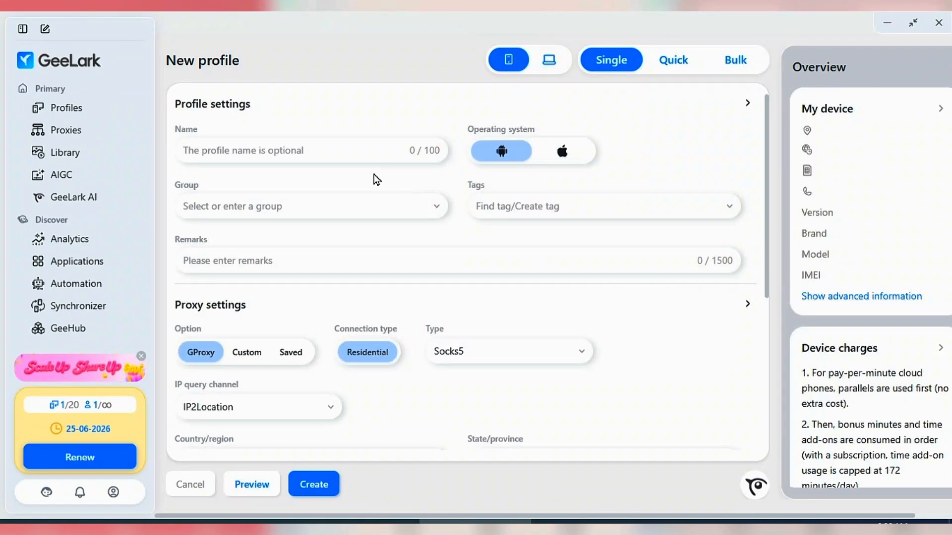
# - Name the new cloud phone profile "1 TIKTOK AUTOMATION"
pyautogui.click(274, 150)
pyautogui.click(267, 149)
pyautogui.click(281, 149)
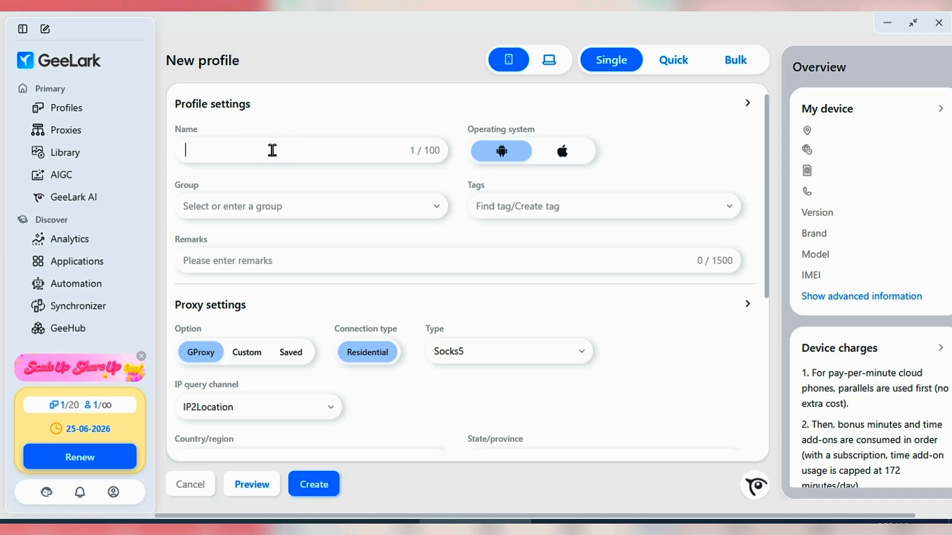
pyautogui.write('1 TIKTOK AUTOMATION')
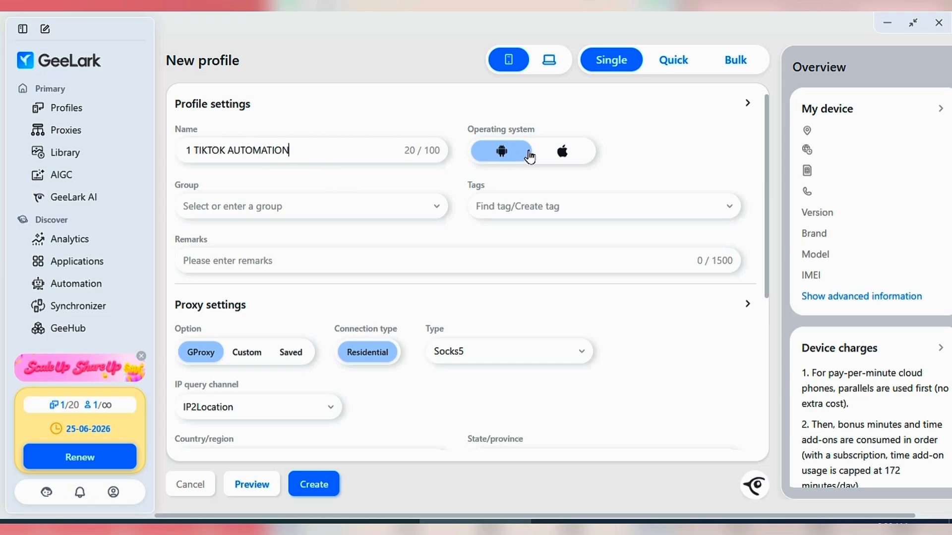
# - Assign the profile to the "tiktok automation" group and enter "WARM UP TIKTOK ACCOUNTS" as its remarks
pyautogui.click(250, 207)
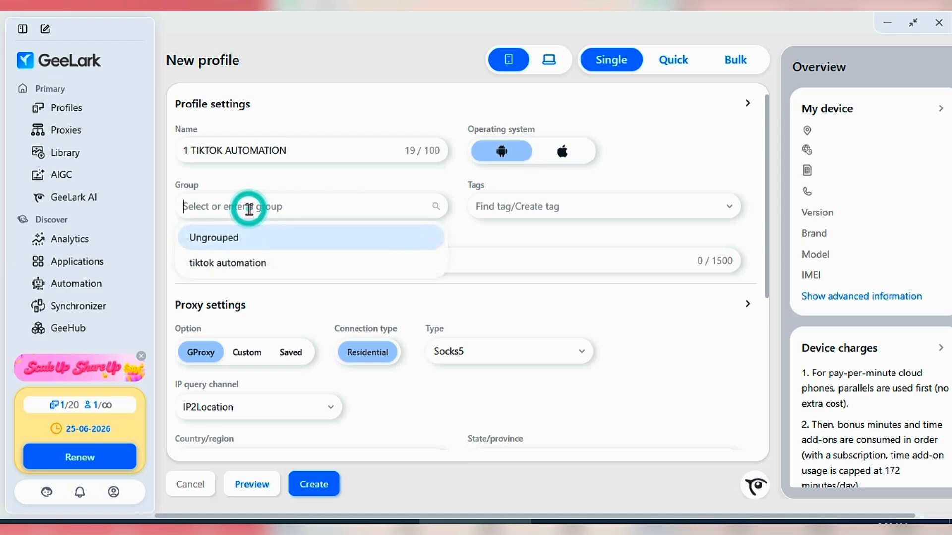
pyautogui.click(253, 263)
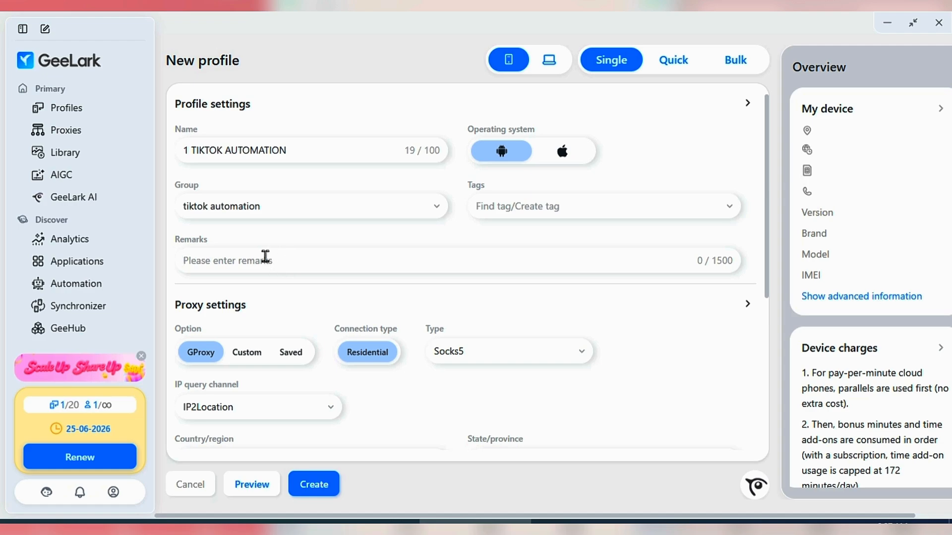
pyautogui.click(274, 258)
pyautogui.write('WARM UP TIKTOK ACCOUNTS')
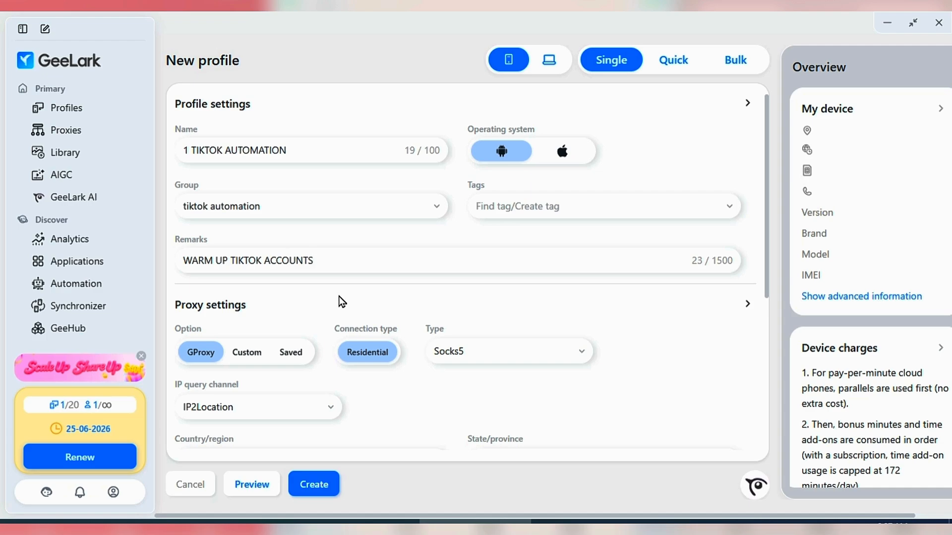
# - Examine the Saved and Custom proxy options, including the custom proxy types, and return to GProxy
pyautogui.scroll(-3, 339, 298)
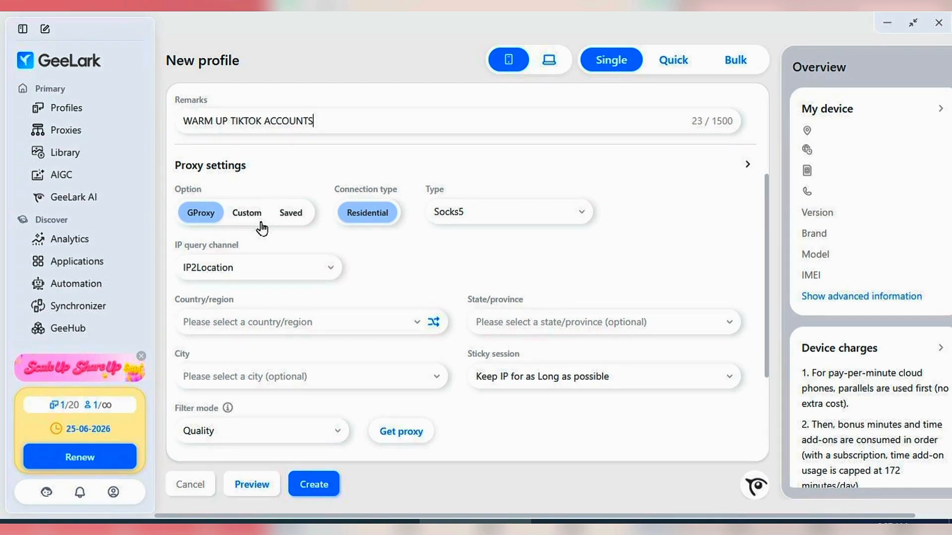
pyautogui.click(290, 217)
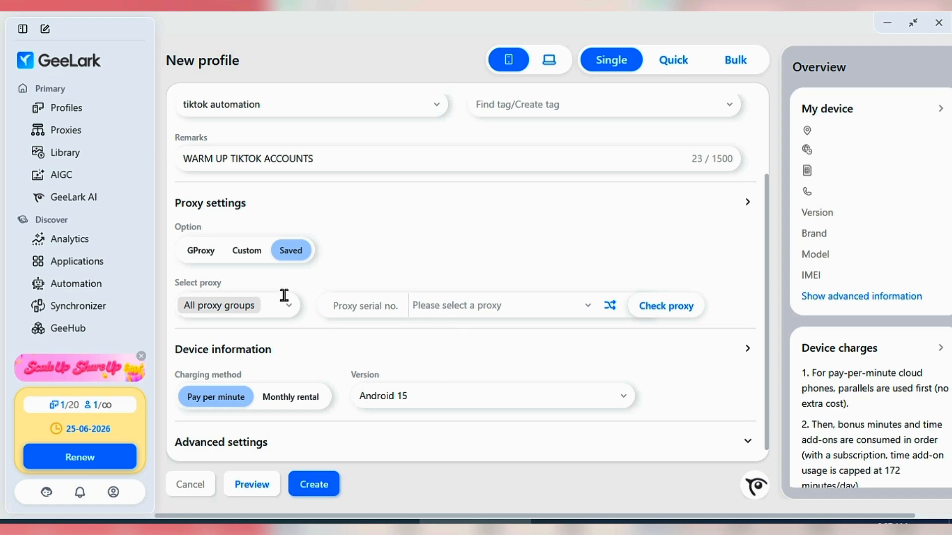
pyautogui.click(246, 250)
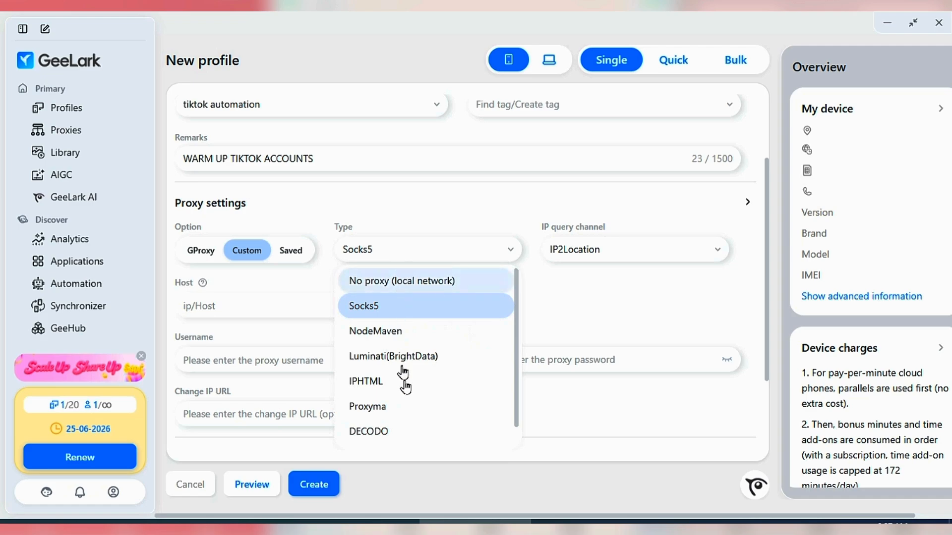
pyautogui.scroll(-1, 412, 387)
pyautogui.scroll(-1, 390, 370)
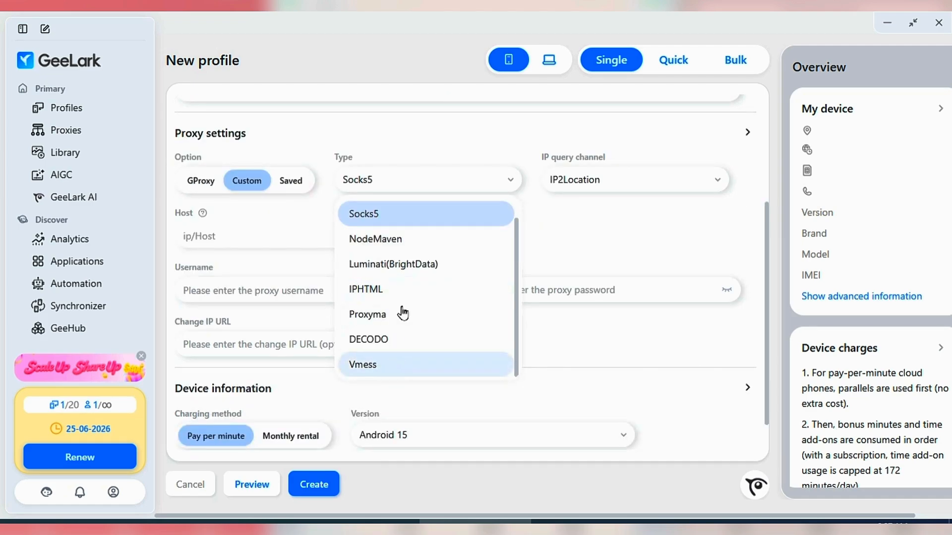
pyautogui.scroll(1, 401, 313)
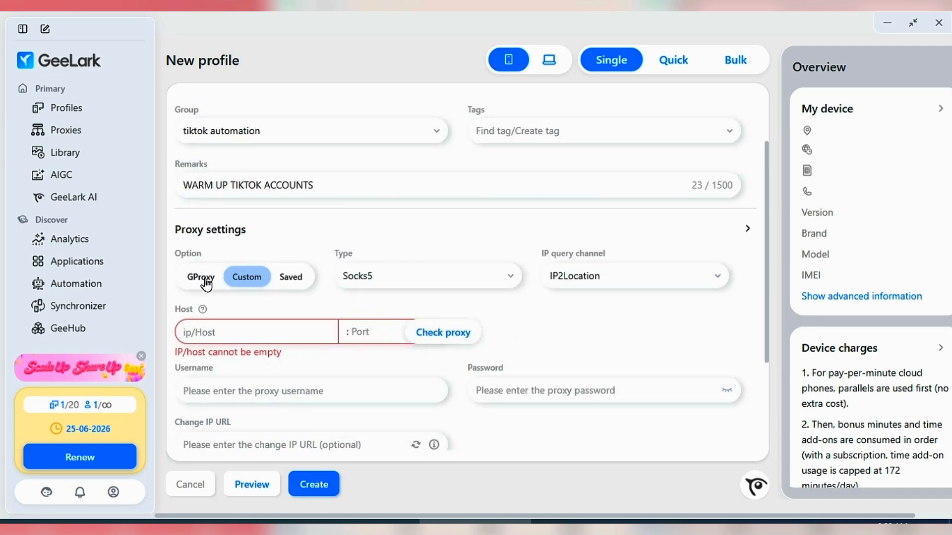
pyautogui.click(204, 278)
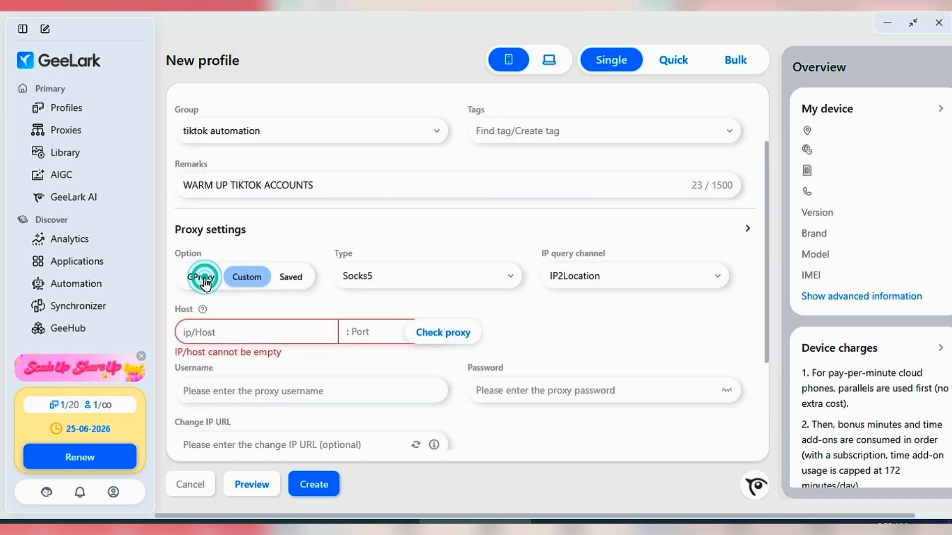
# - Set the GProxy location to United States(US), Arizona, Casa Grande and get the proxy for it
pyautogui.scroll(-3, 88, 272)
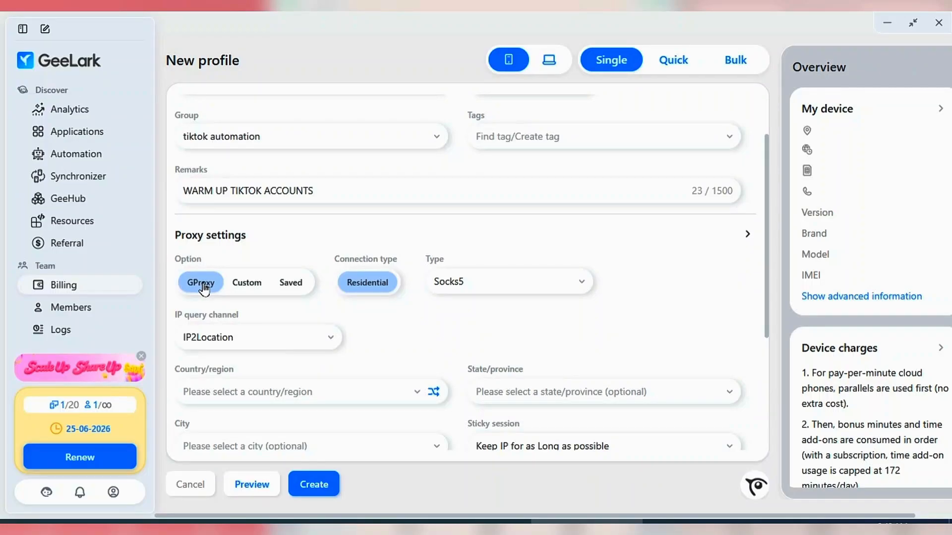
pyautogui.scroll(-2, 248, 322)
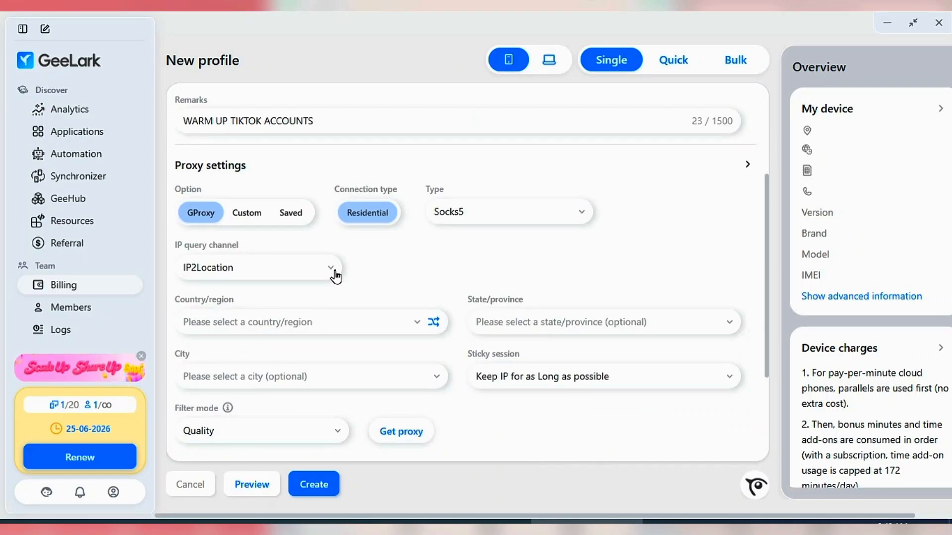
pyautogui.click(260, 322)
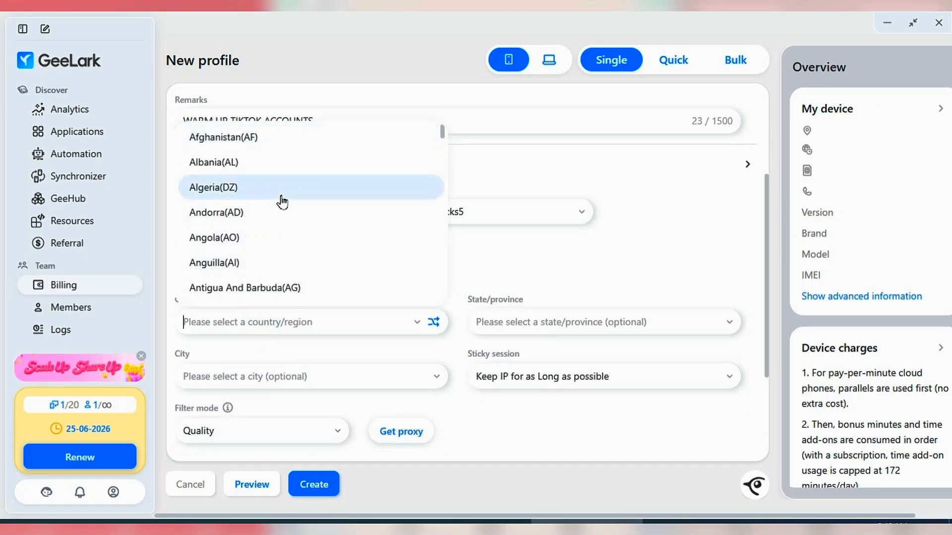
pyautogui.write('UNI')
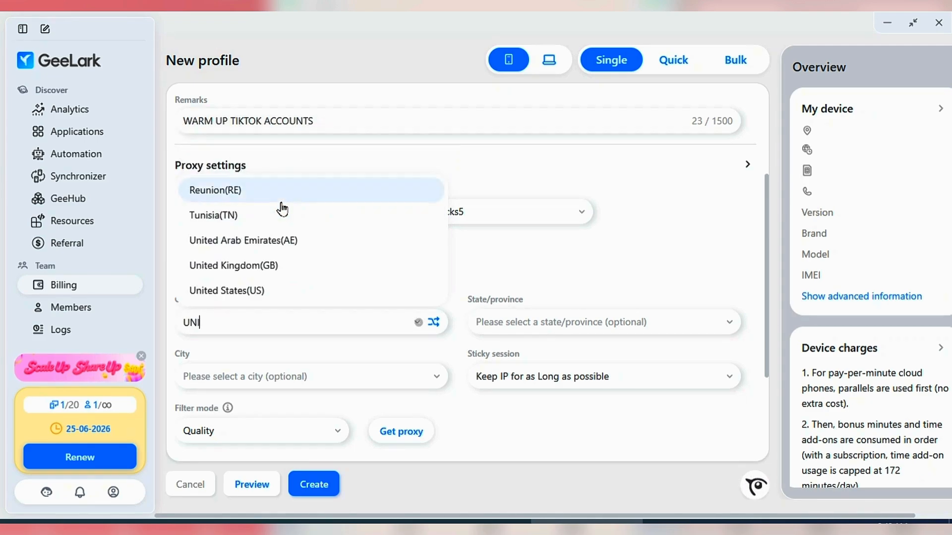
pyautogui.click(296, 291)
pyautogui.click(535, 323)
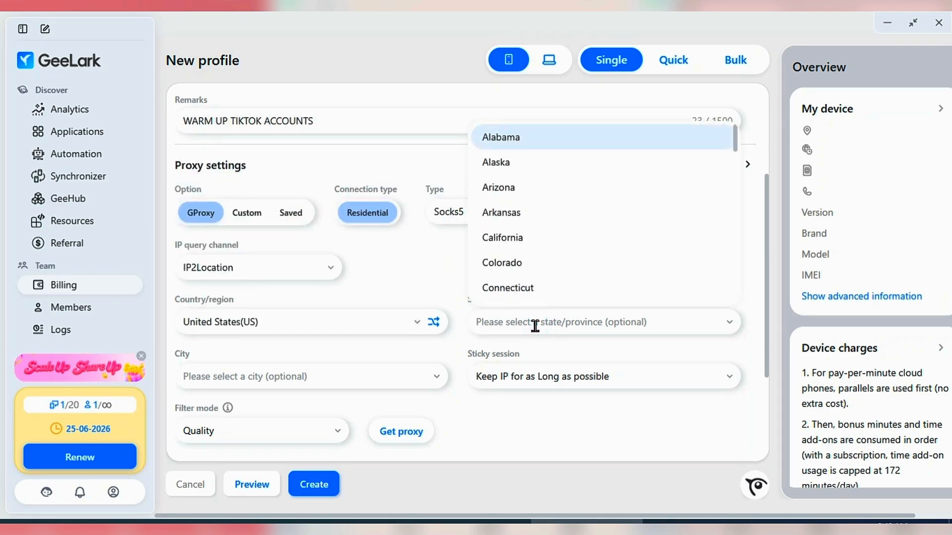
pyautogui.click(534, 188)
pyautogui.click(293, 374)
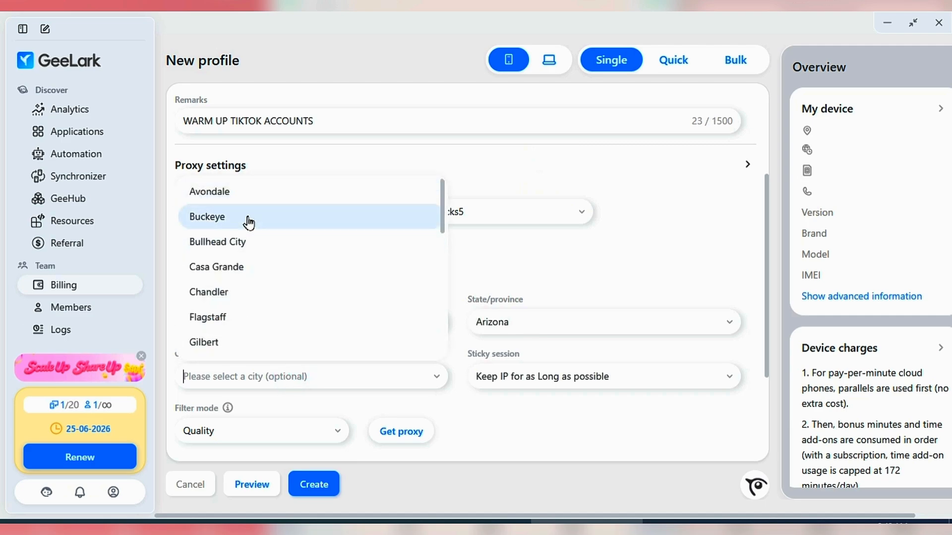
pyautogui.click(249, 266)
pyautogui.scroll(-3, 426, 312)
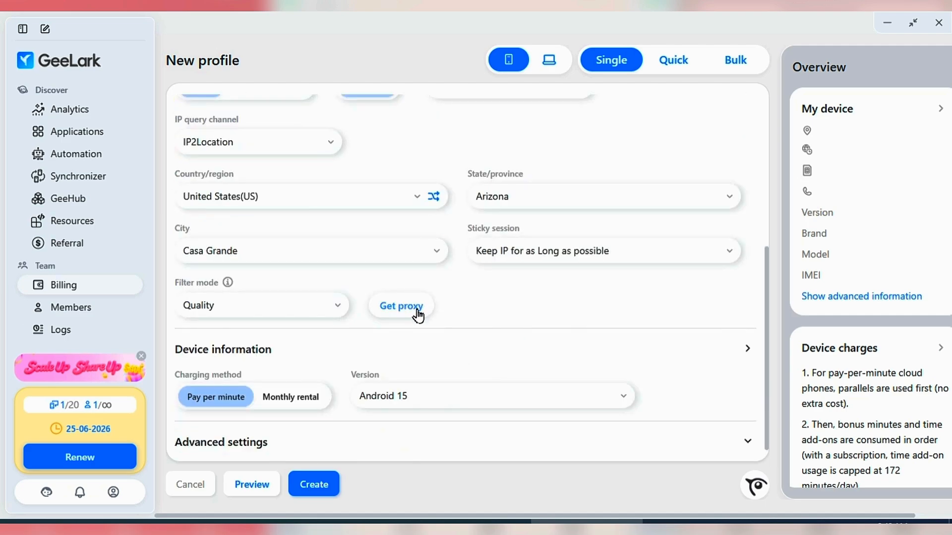
pyautogui.click(418, 315)
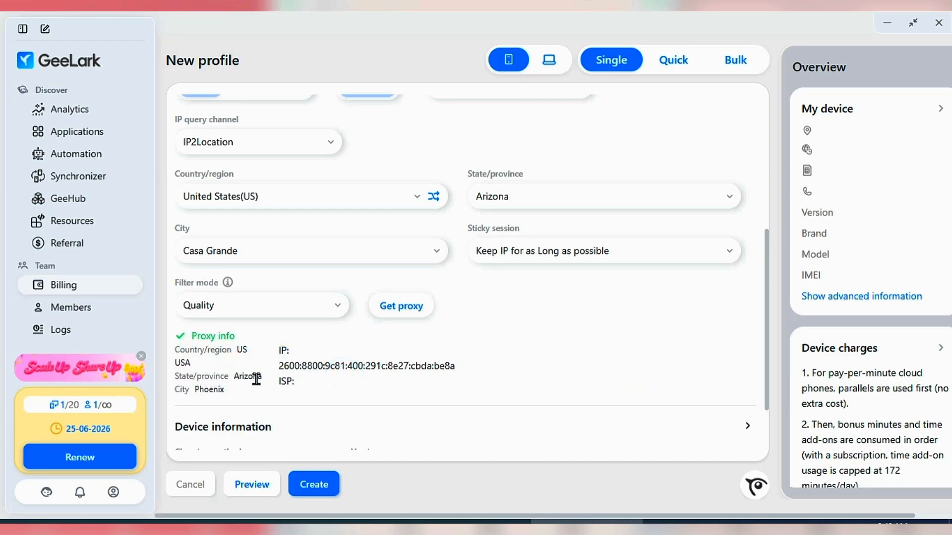
# - Expand the advanced settings and read the device charges for pay-per-minute cloud phones
pyautogui.scroll(-2, 256, 380)
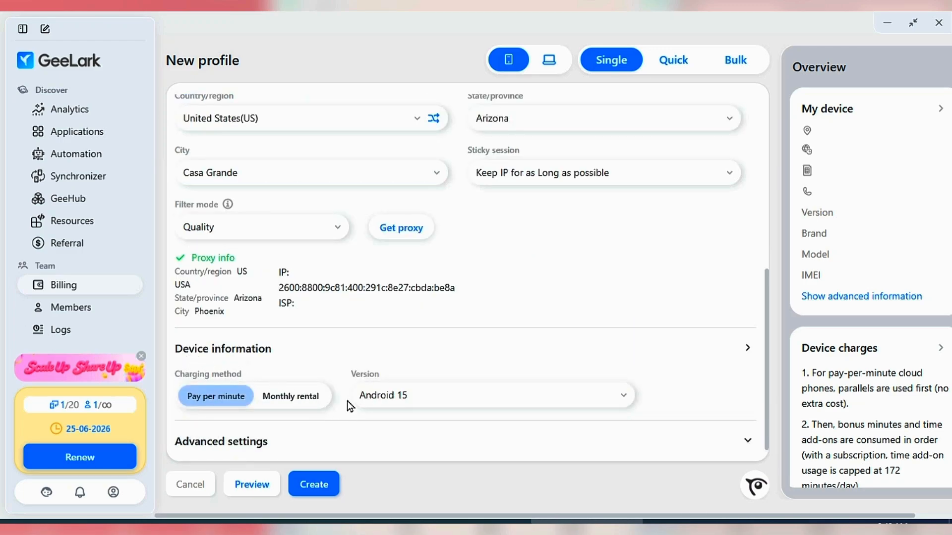
pyautogui.scroll(-3, 347, 400)
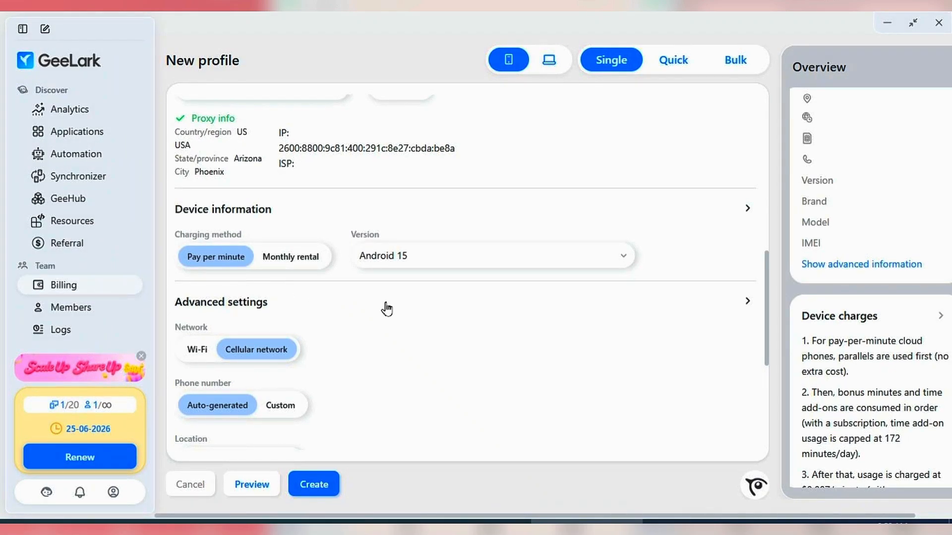
pyautogui.scroll(-2, 842, 414)
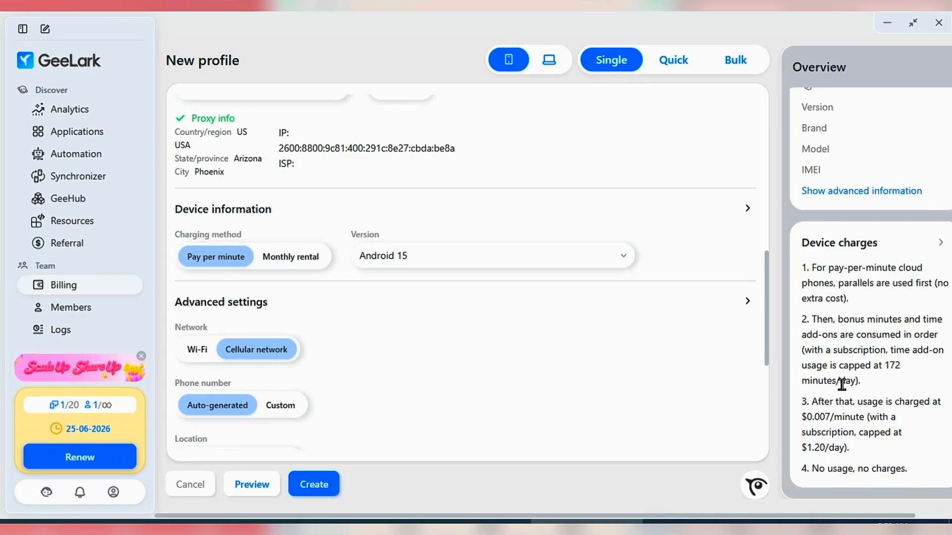
pyautogui.click(802, 274)
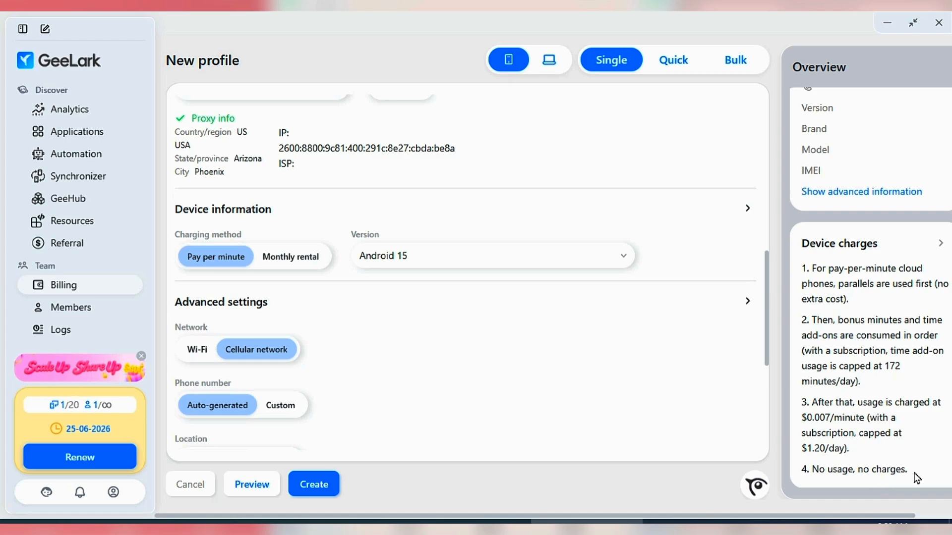
pyautogui.click(814, 466)
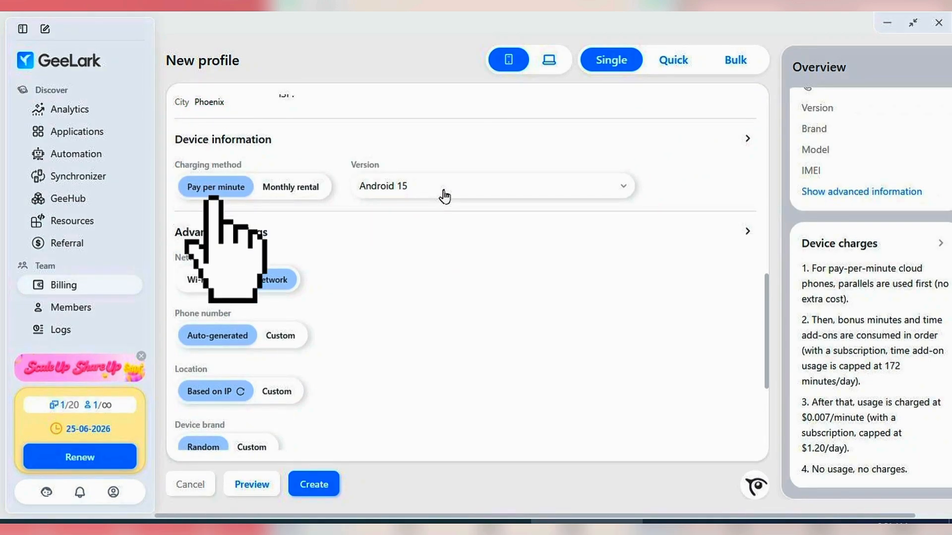
# - Review the available Android versions and choose Android 15 for the cloud phone
pyautogui.click(442, 187)
pyautogui.scroll(-3, 461, 319)
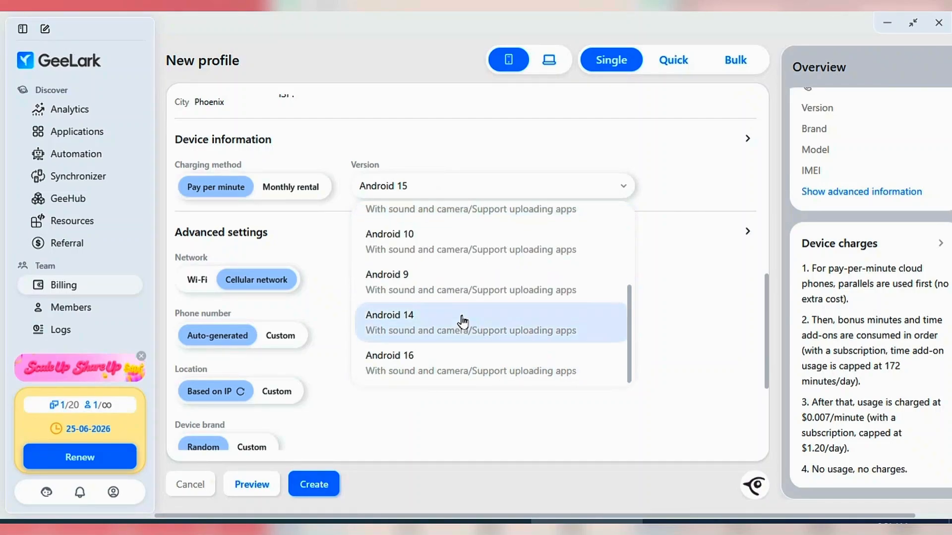
pyautogui.scroll(3, 435, 232)
pyautogui.click(435, 232)
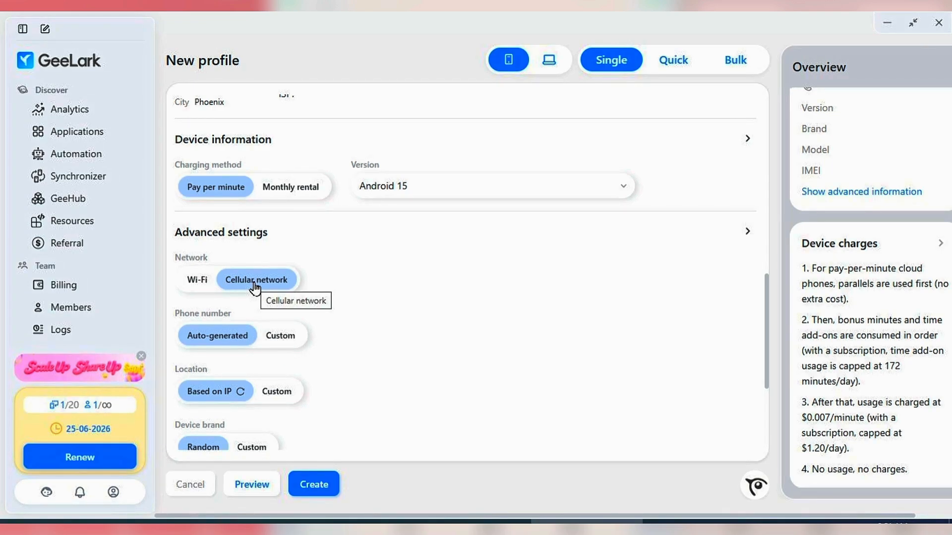
# - Check the custom phone number option, return it to Auto-generated, and base the location on the IP
pyautogui.scroll(-1, 293, 371)
pyautogui.click(280, 266)
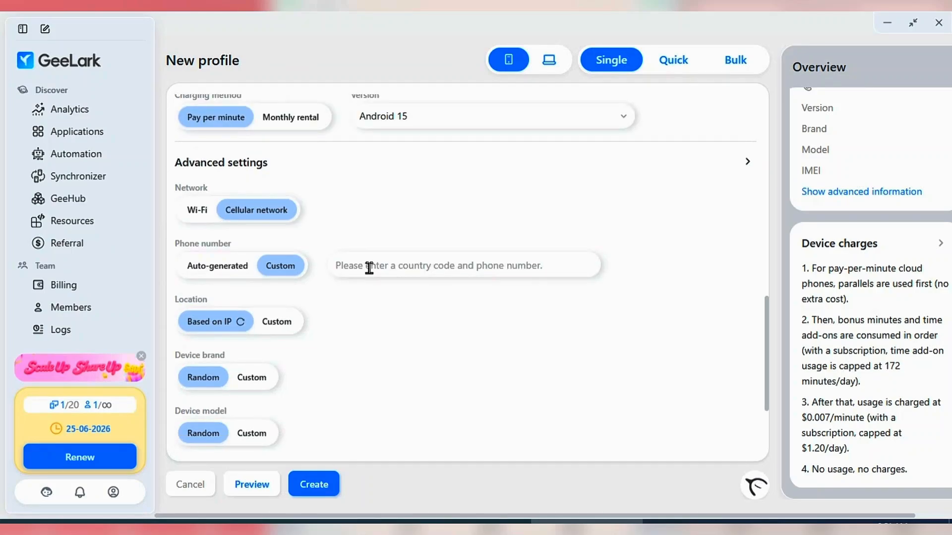
pyautogui.click(229, 269)
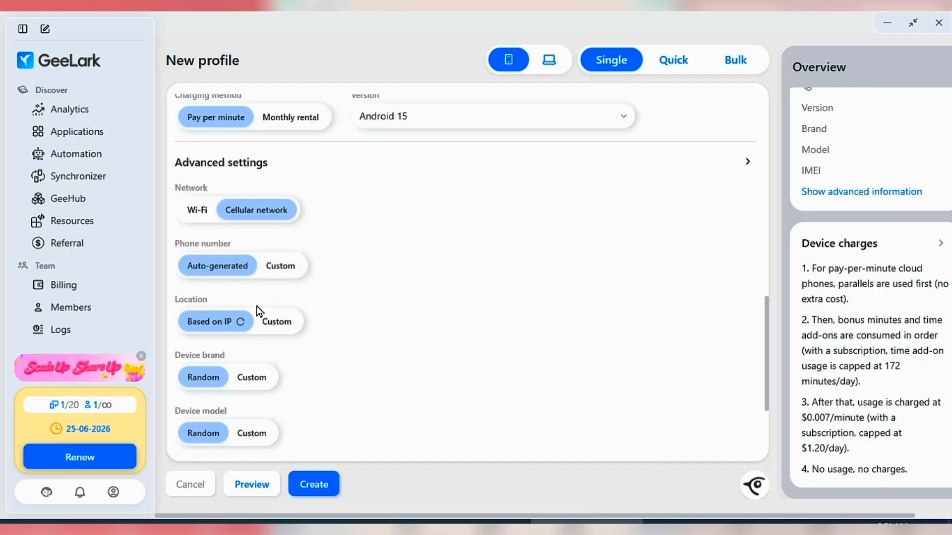
pyautogui.scroll(-1, 272, 336)
pyautogui.click(223, 257)
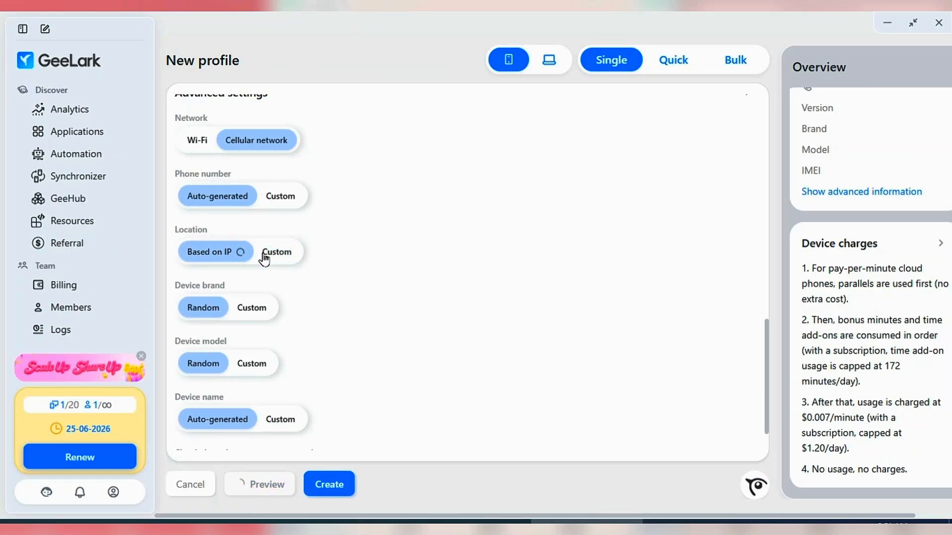
# - Set a custom device brand of Samsung with the Galaxy S22 model
pyautogui.scroll(-1, 254, 302)
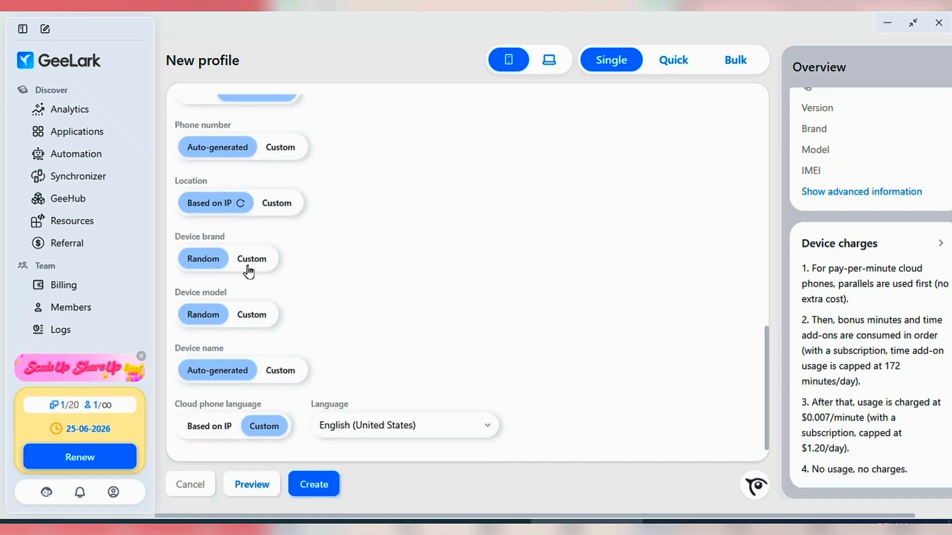
pyautogui.click(252, 259)
pyautogui.click(365, 257)
pyautogui.scroll(-1, 397, 372)
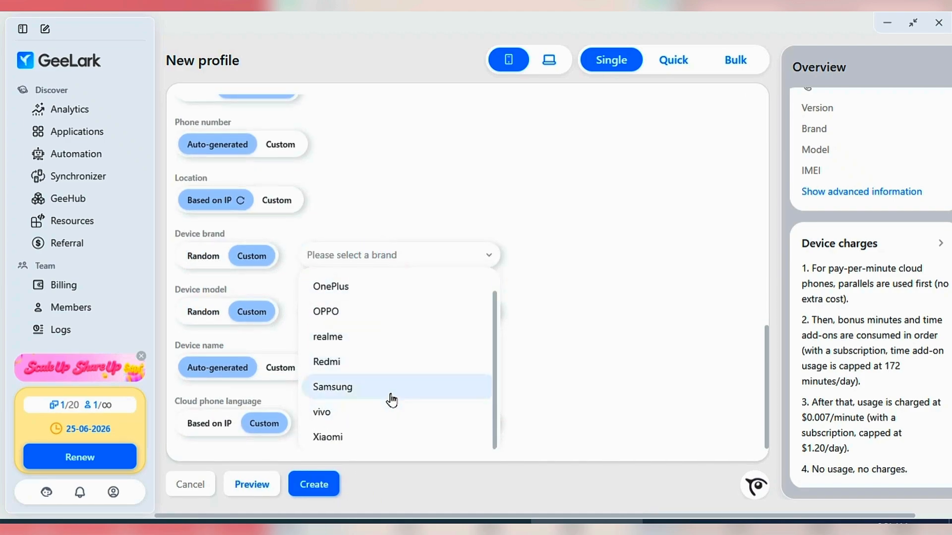
pyautogui.scroll(1, 392, 317)
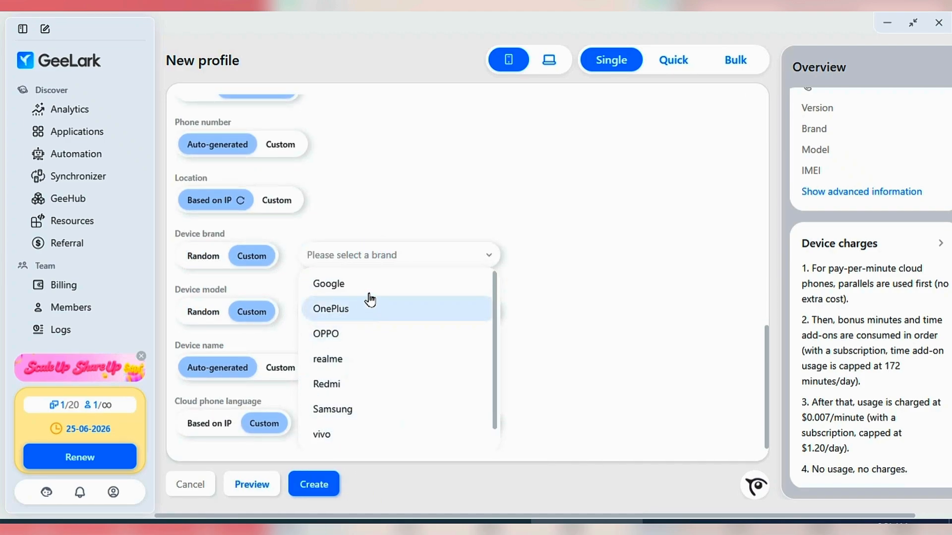
pyautogui.click(368, 408)
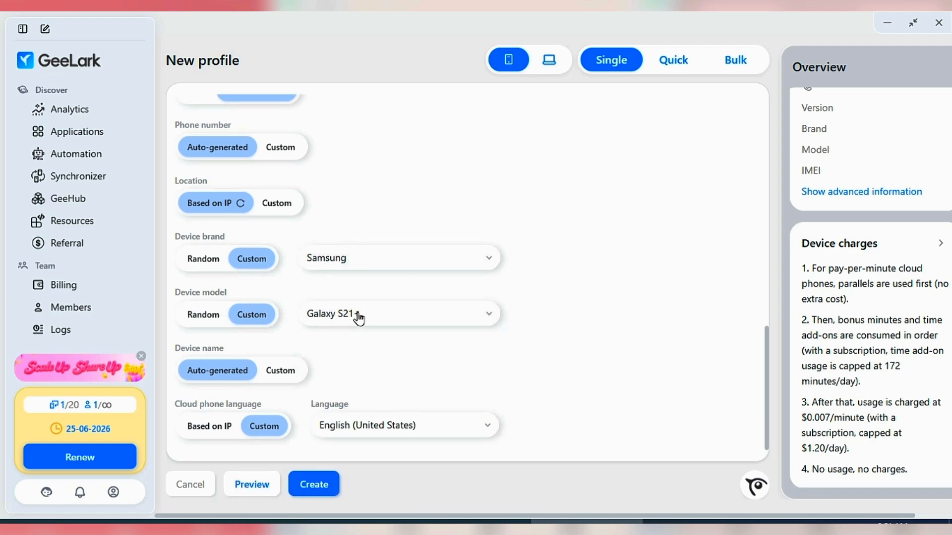
pyautogui.click(373, 317)
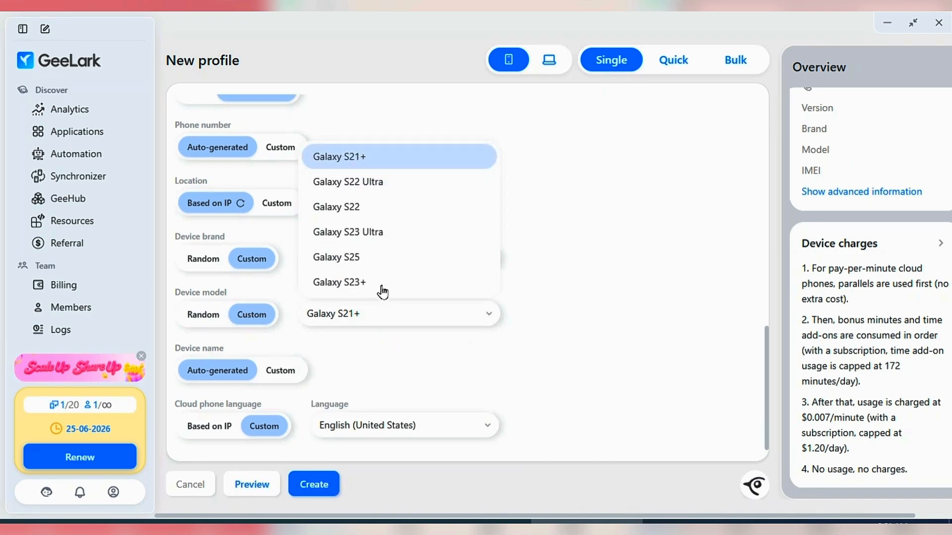
pyautogui.click(384, 208)
# - Check the custom device name option, return it to Auto-generated, and create the profile
pyautogui.click(296, 372)
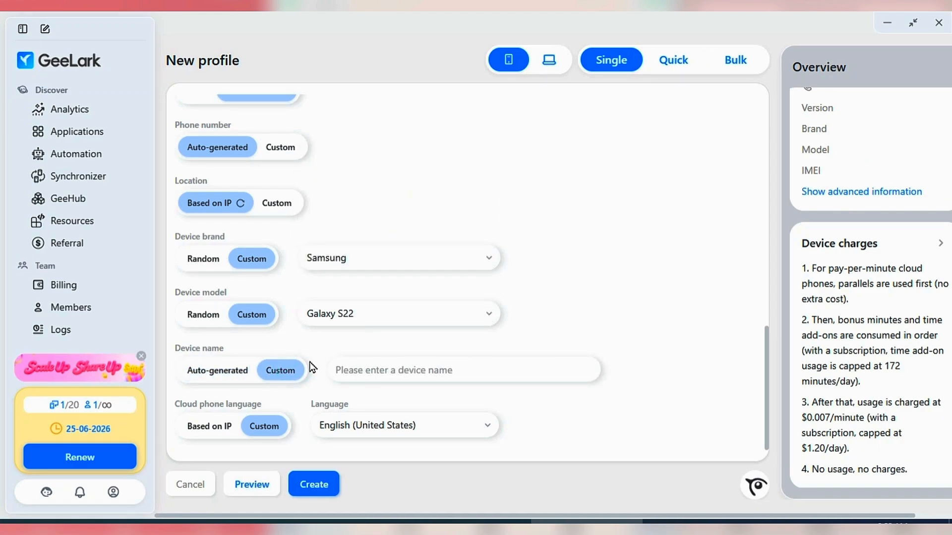
pyautogui.click(219, 371)
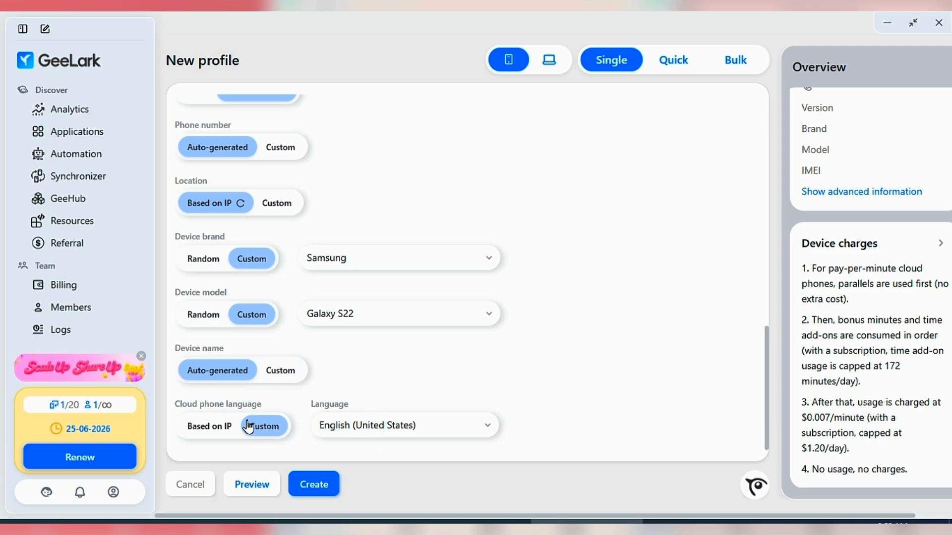
pyautogui.click(313, 488)
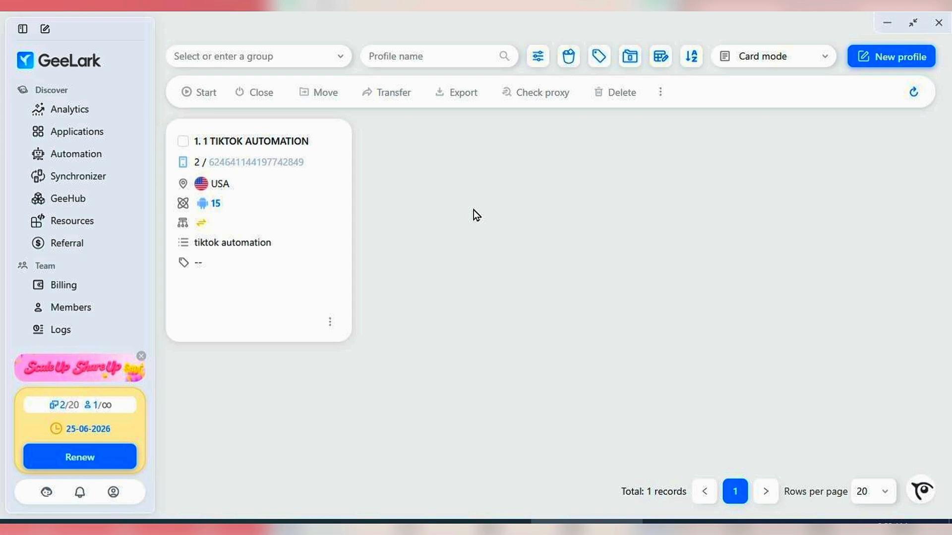
# - Start a new quick-creation batch of Android cloud phones and assign it to the "tiktok automation" group
pyautogui.click(903, 57)
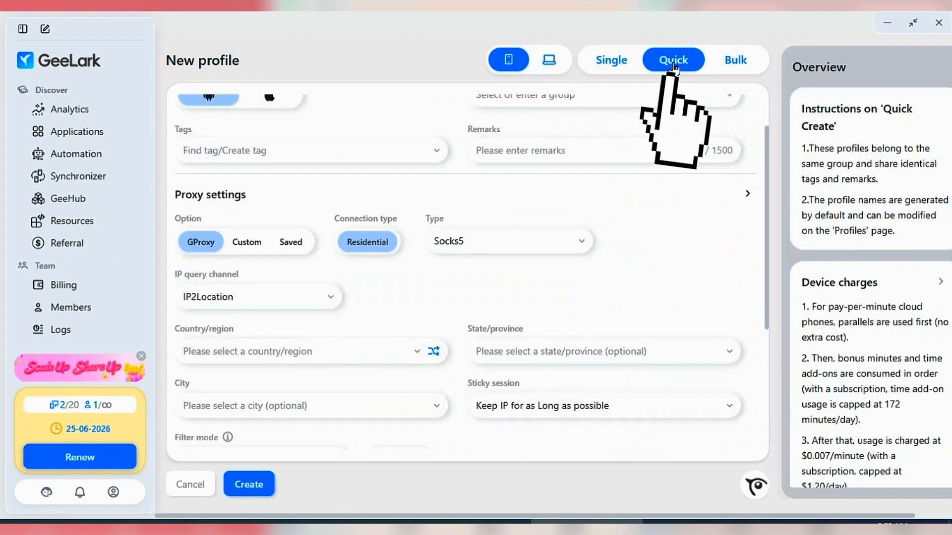
pyautogui.scroll(1, 317, 308)
pyautogui.click(266, 207)
pyautogui.click(520, 153)
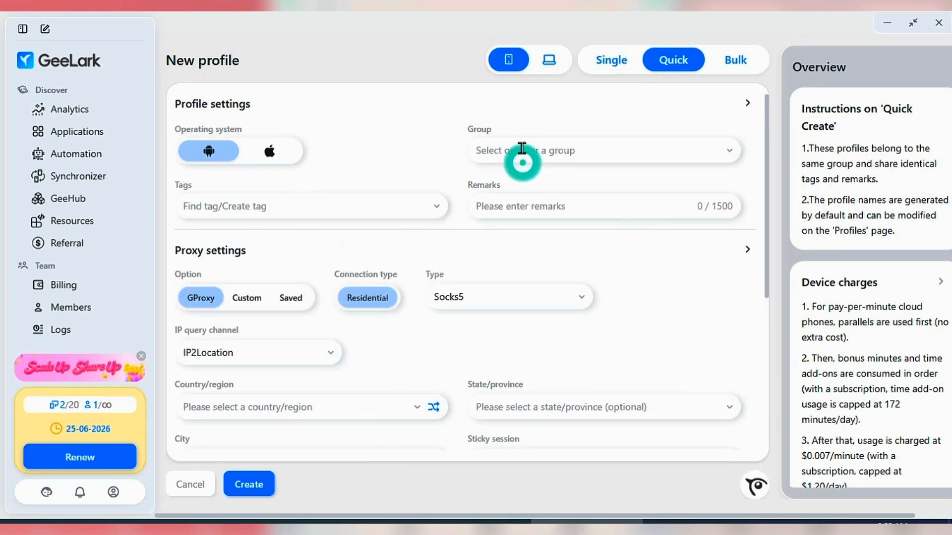
pyautogui.click(557, 207)
# - Set the batch's GProxy location to United States(US), Alaska, Wasilla
pyautogui.scroll(-4, 295, 320)
pyautogui.click(295, 197)
pyautogui.write('UNITED')
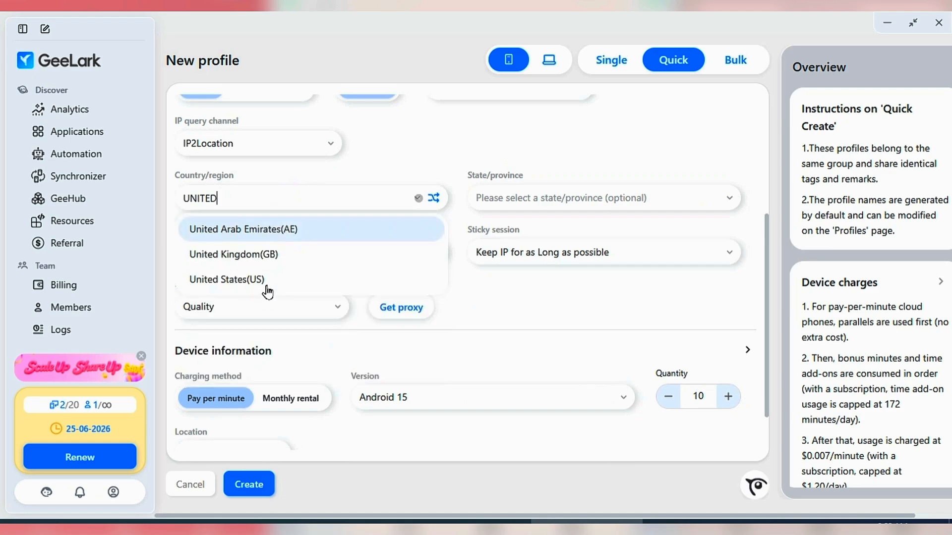
pyautogui.click(272, 276)
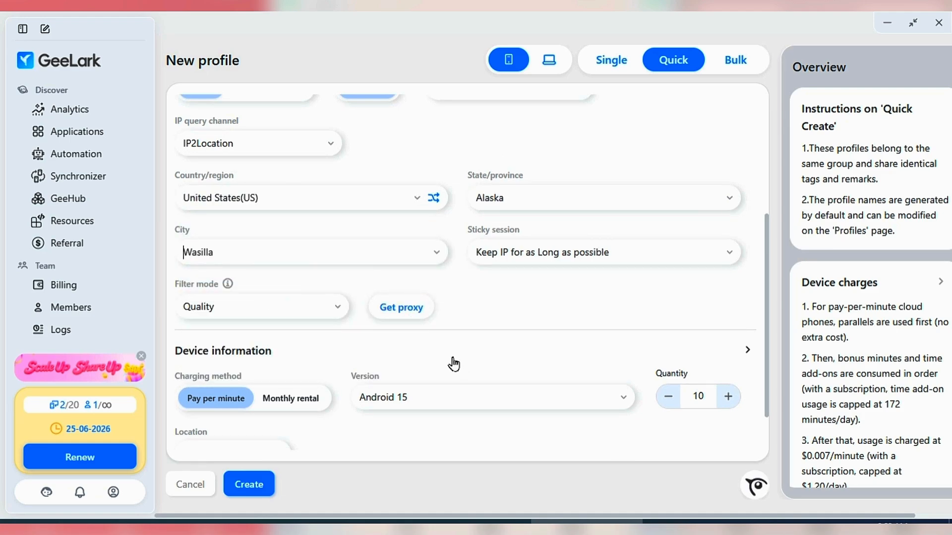
# - Set the quantity of cloud phone profiles in the batch to 2
pyautogui.scroll(-1, 453, 365)
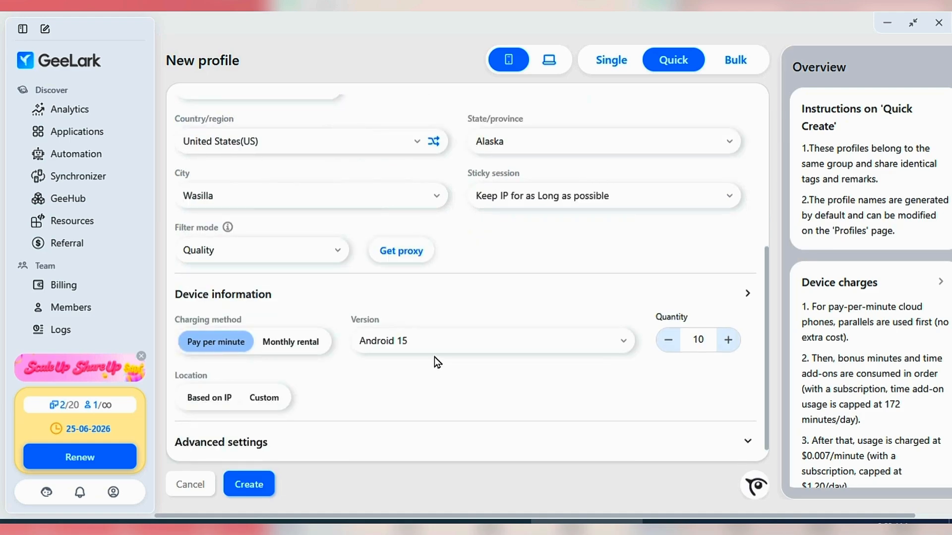
pyautogui.click(670, 341)
pyautogui.click(670, 341)
pyautogui.click(671, 341)
pyautogui.click(671, 341)
pyautogui.click(671, 342)
pyautogui.click(671, 341)
pyautogui.click(674, 346)
pyautogui.click(735, 341)
# - Get the proxy for the batch and create the profiles
pyautogui.click(425, 251)
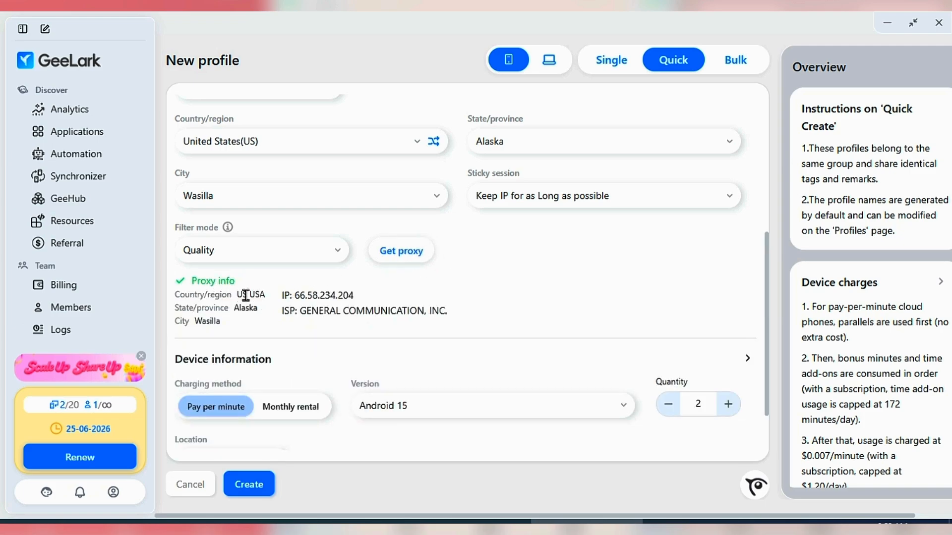
pyautogui.scroll(-1, 200, 296)
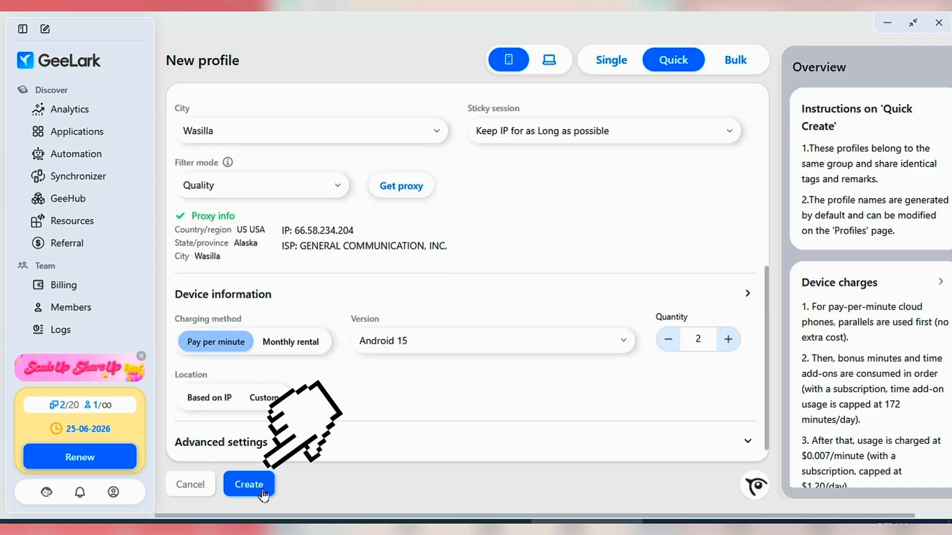
pyautogui.click(249, 484)
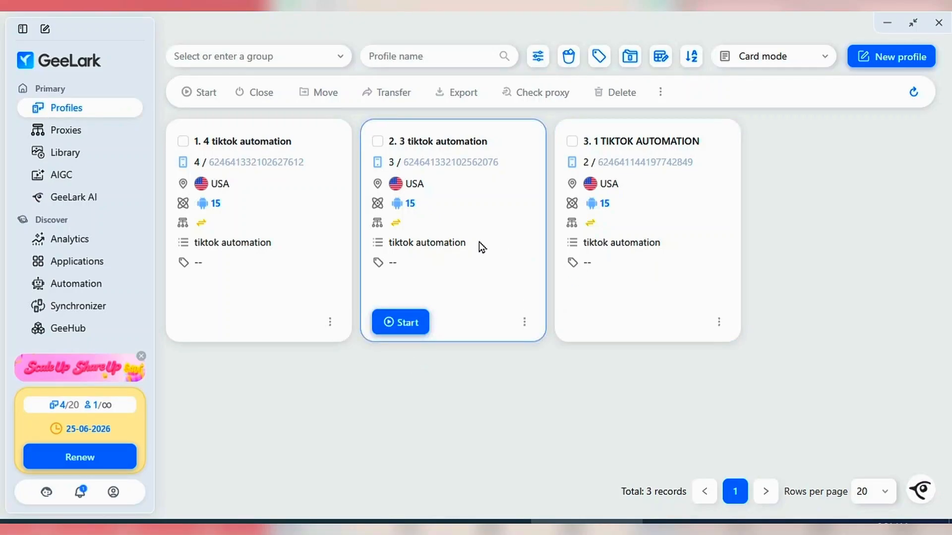
# - Start the two newly created cloud phones, 3 and 4, and open Chrome without an account on phone 3
pyautogui.click(389, 325)
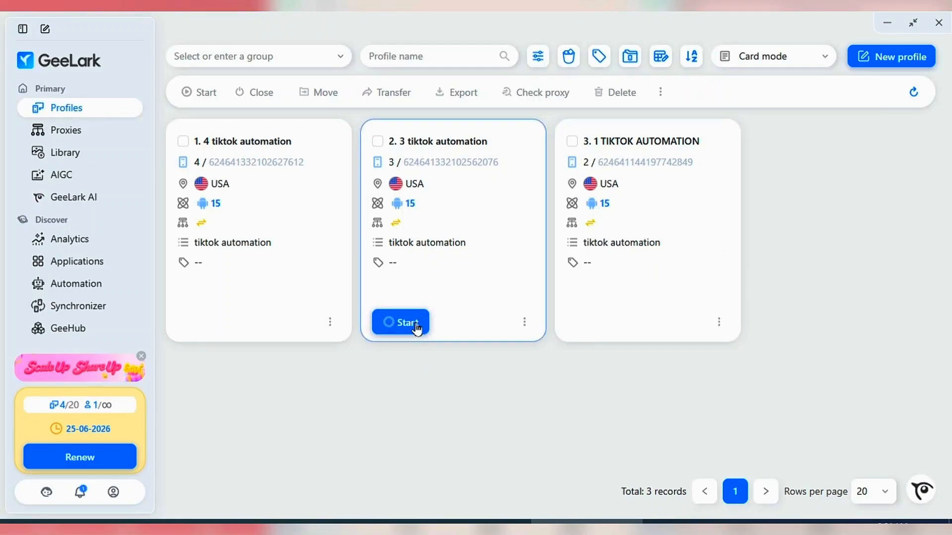
pyautogui.click(229, 325)
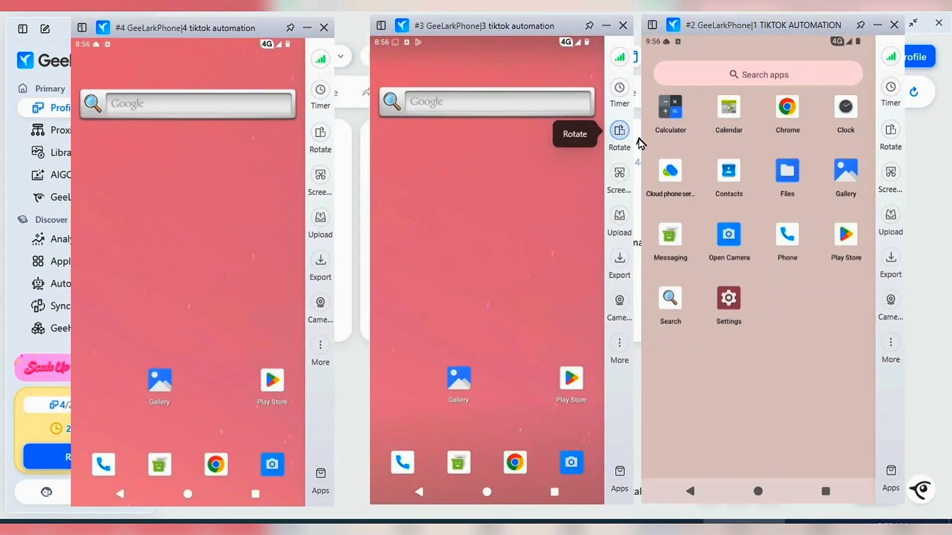
pyautogui.moveTo(487, 427); pyautogui.dragTo(483, 363)
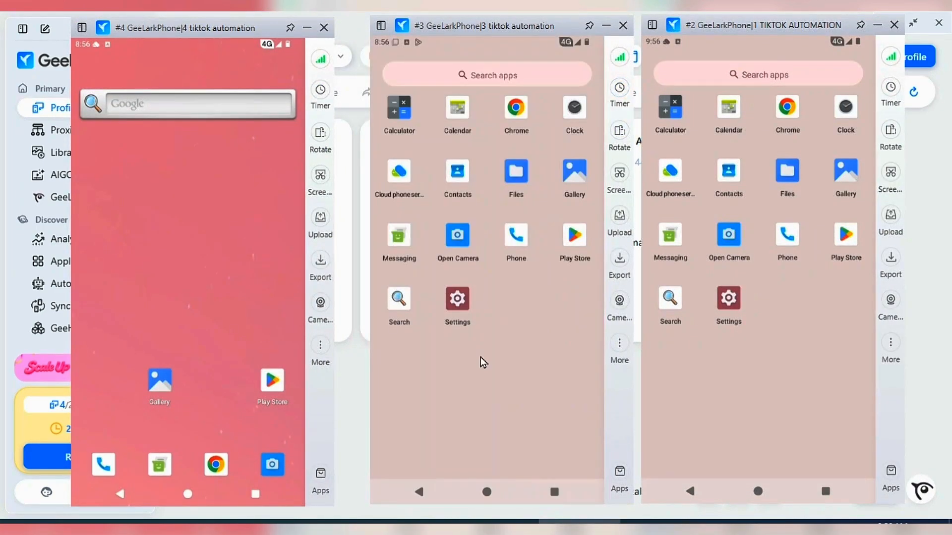
pyautogui.click(515, 109)
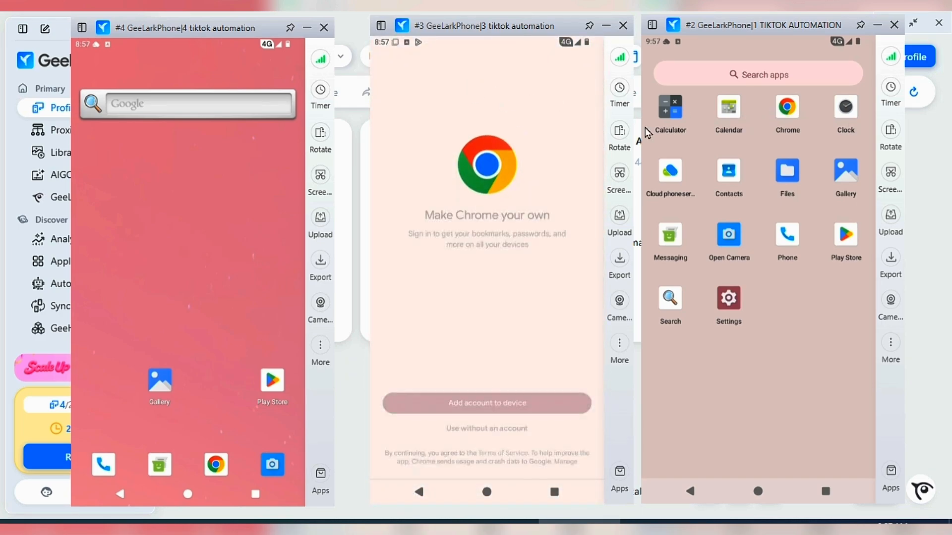
pyautogui.click(488, 428)
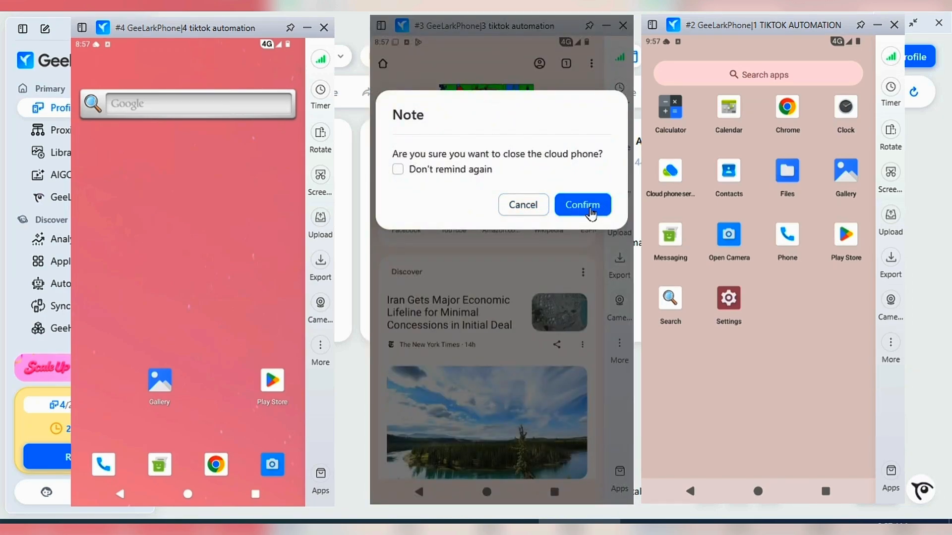
# - Close the cloud phones "3 tiktok automation" and "1 TIKTOK AUTOMATION", confirming each shutdown
pyautogui.click(588, 208)
pyautogui.click(893, 25)
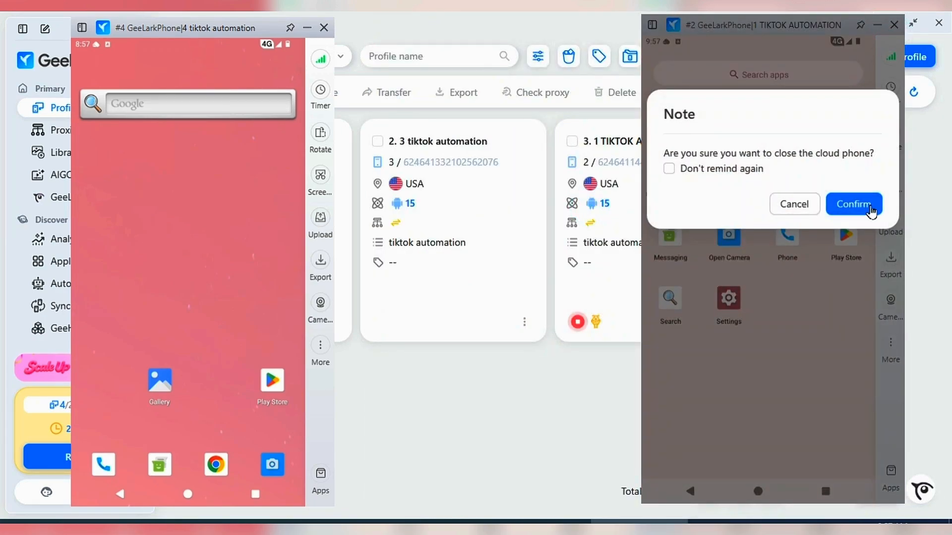
pyautogui.click(858, 184)
# - Open the bulk-add form for proxies and examine its proxy group options and proxy information field
pyautogui.click(79, 136)
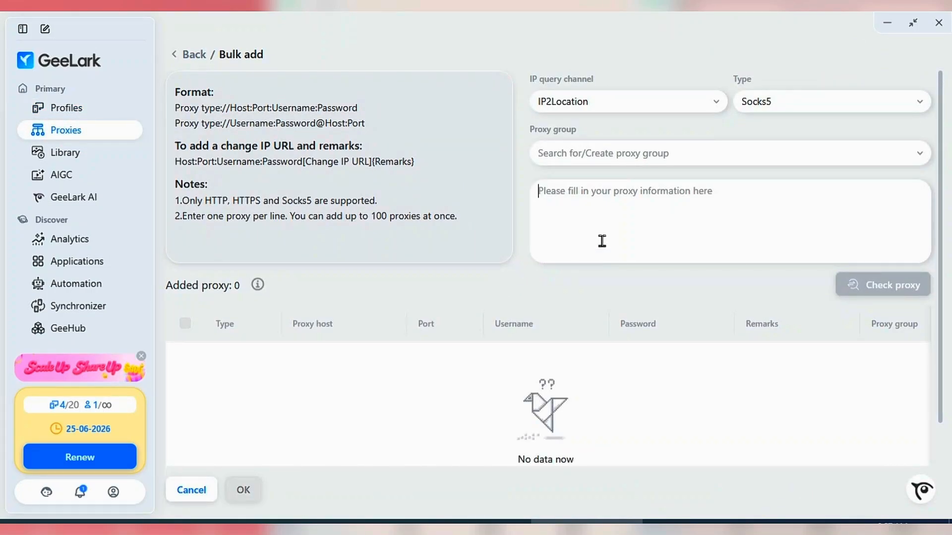
pyautogui.click(602, 241)
pyautogui.click(638, 156)
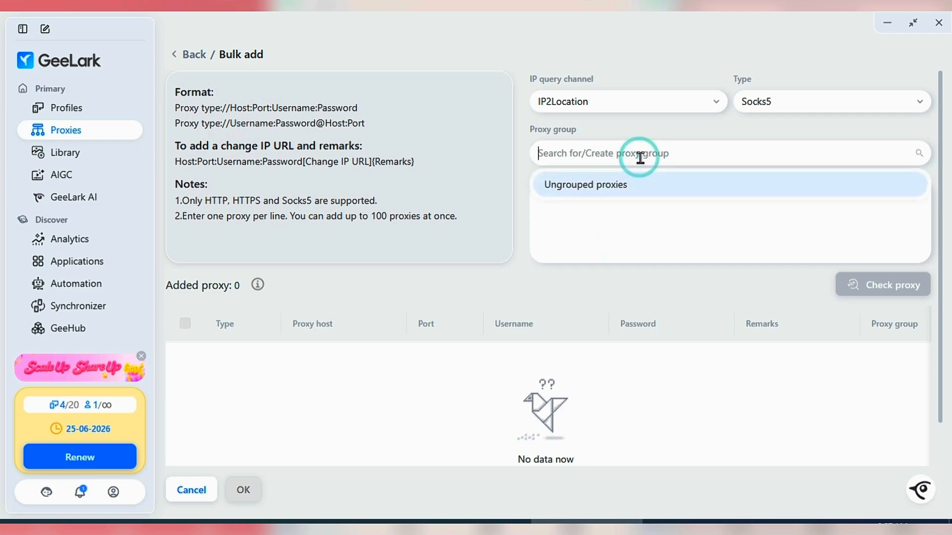
pyautogui.click(656, 248)
pyautogui.click(638, 236)
pyautogui.click(623, 220)
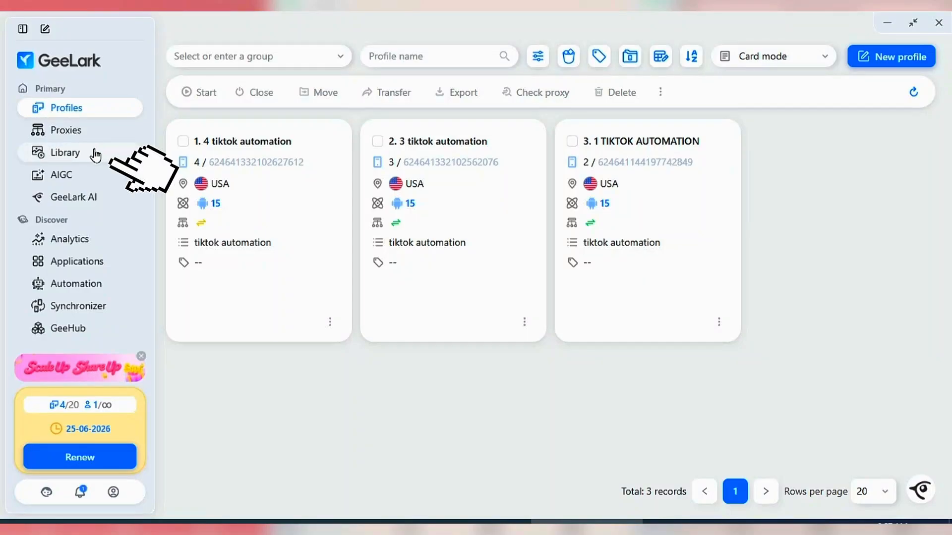
# - View the Library's upload option and the AIGC modes Image to video, Text to video, Image generator and AI editing
pyautogui.click(93, 153)
pyautogui.click(885, 58)
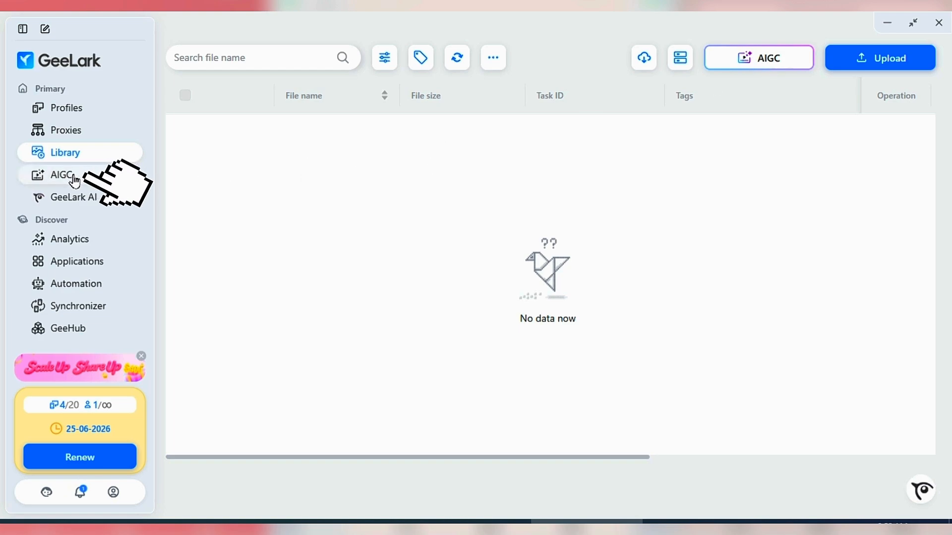
pyautogui.click(72, 178)
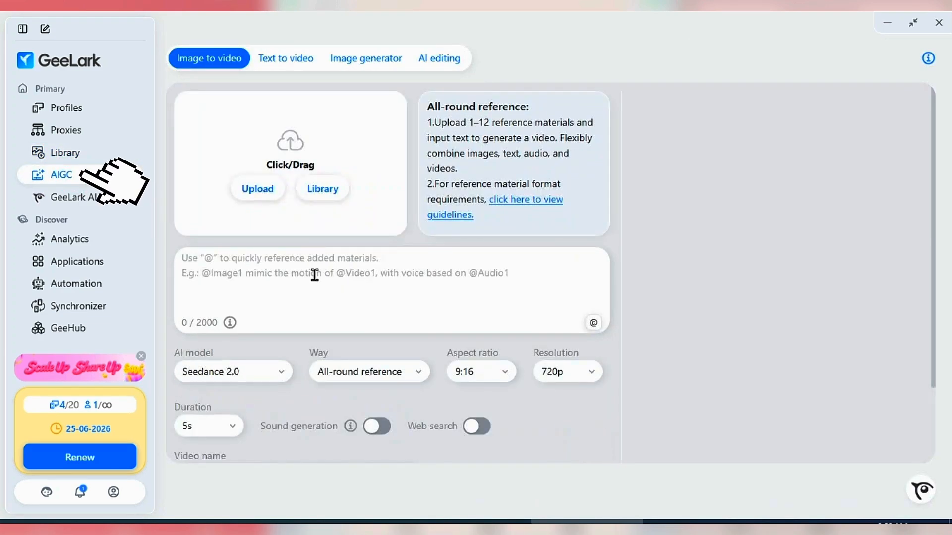
pyautogui.click(261, 269)
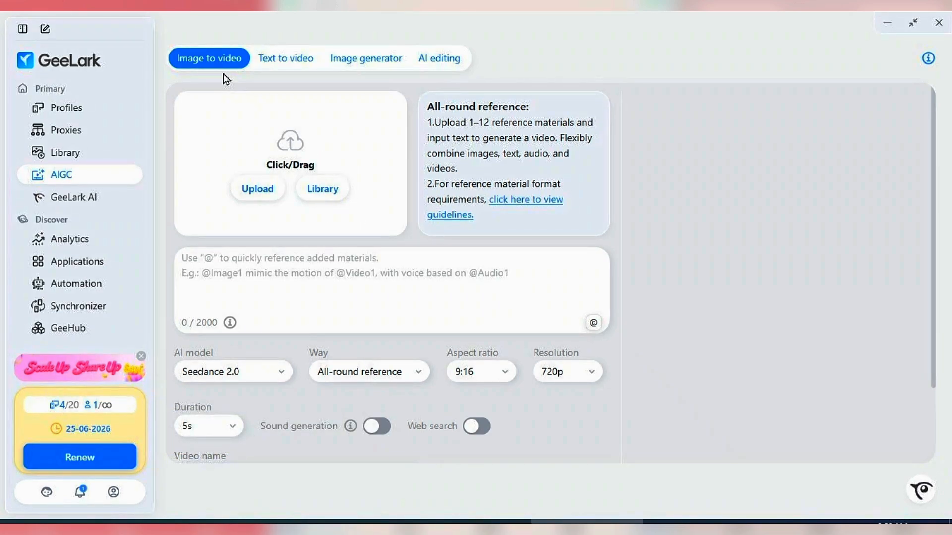
pyautogui.click(274, 58)
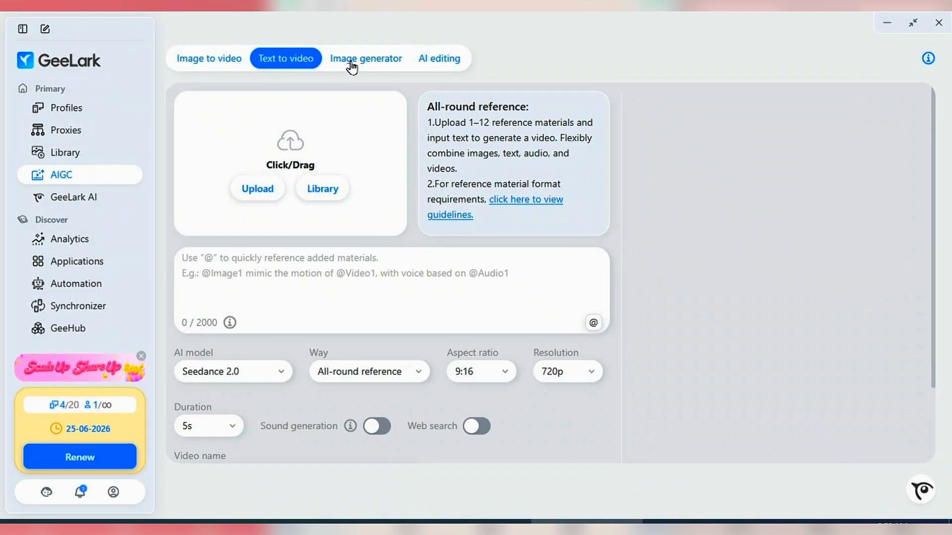
pyautogui.click(352, 60)
pyautogui.click(436, 60)
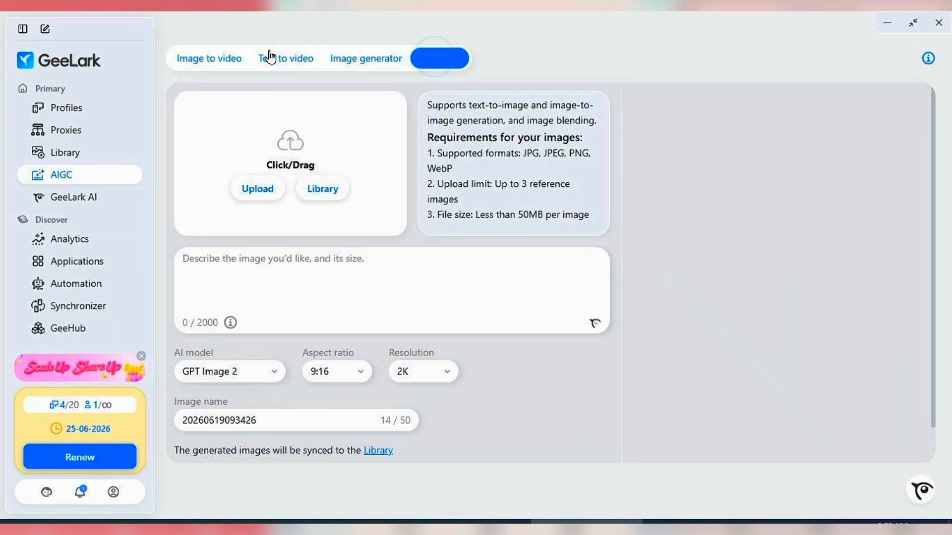
# - Examine the AI models offered for Image to video, Text to video and Image generator in AIGC
pyautogui.click(212, 63)
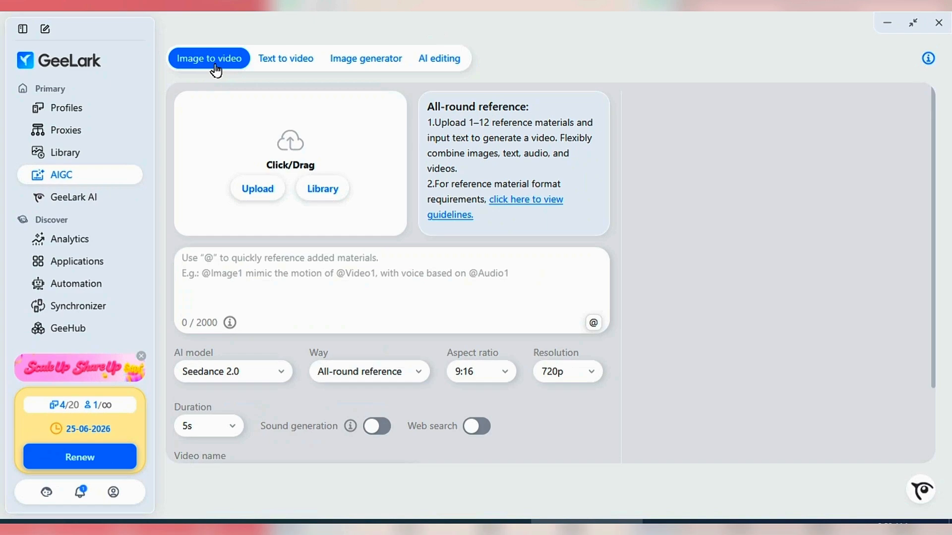
pyautogui.click(274, 372)
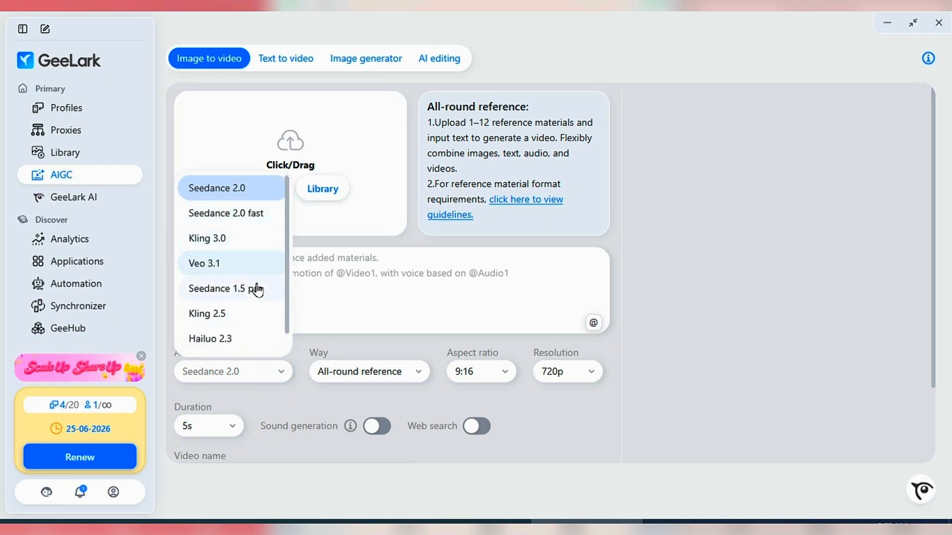
pyautogui.scroll(-1, 232, 286)
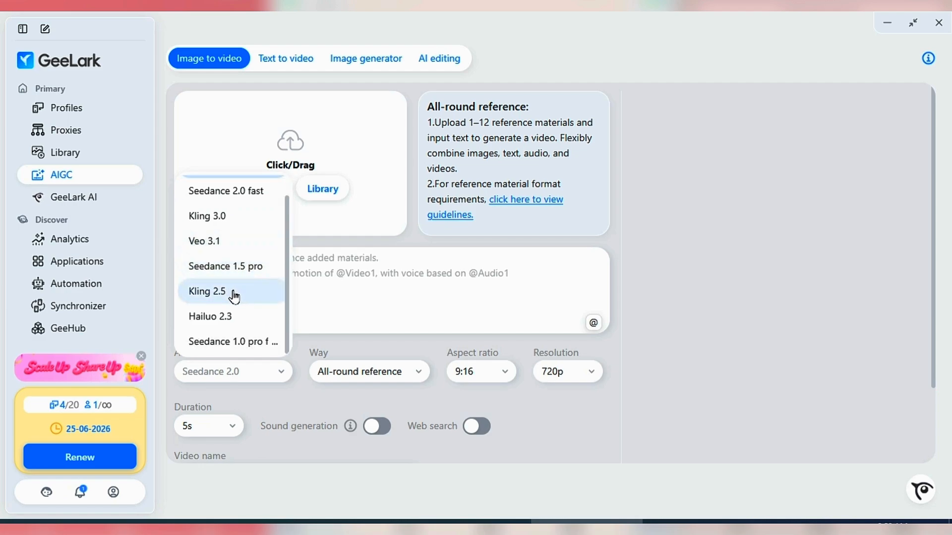
pyautogui.click(347, 292)
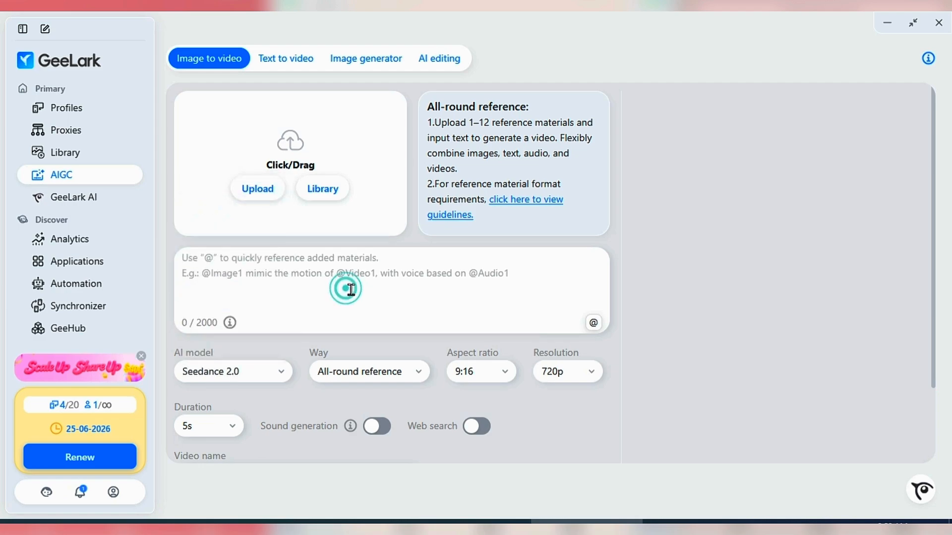
pyautogui.click(286, 60)
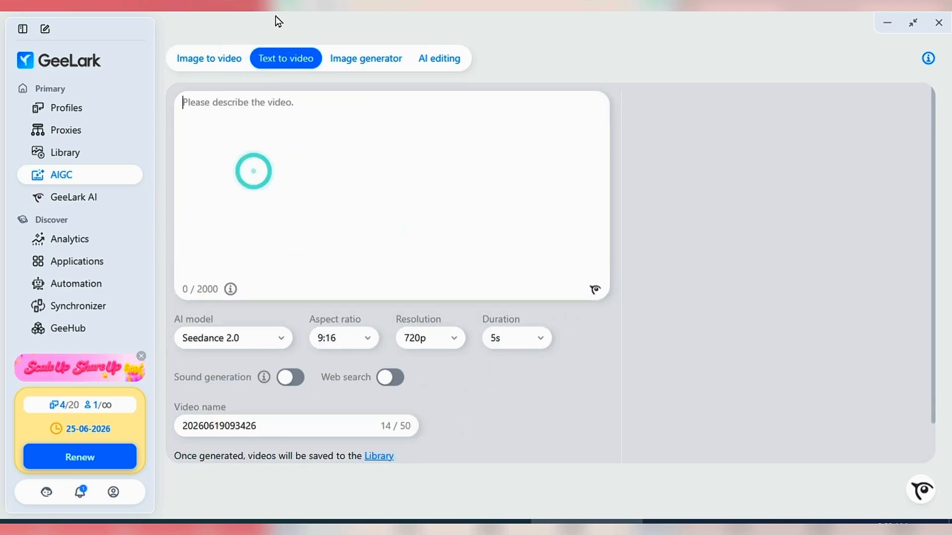
pyautogui.click(277, 337)
pyautogui.scroll(-1, 243, 288)
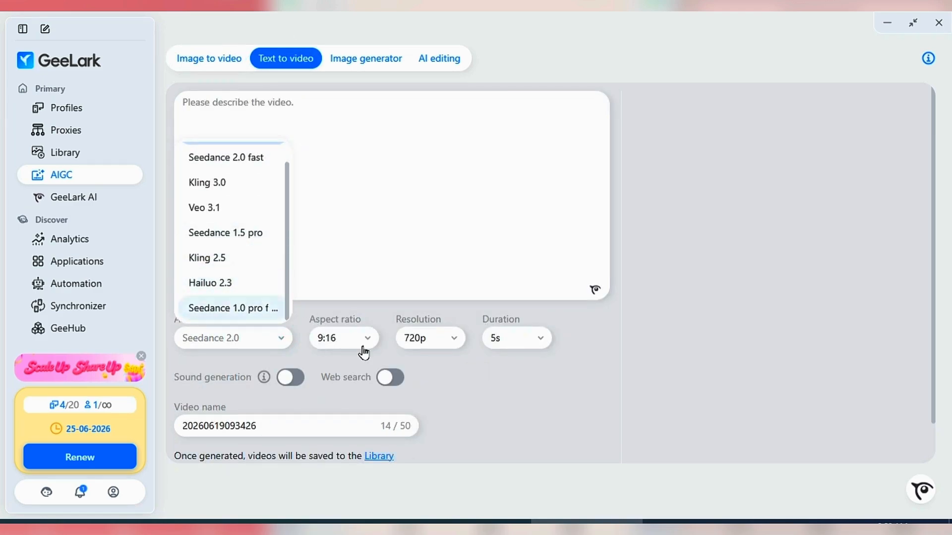
pyautogui.click(365, 59)
pyautogui.click(276, 375)
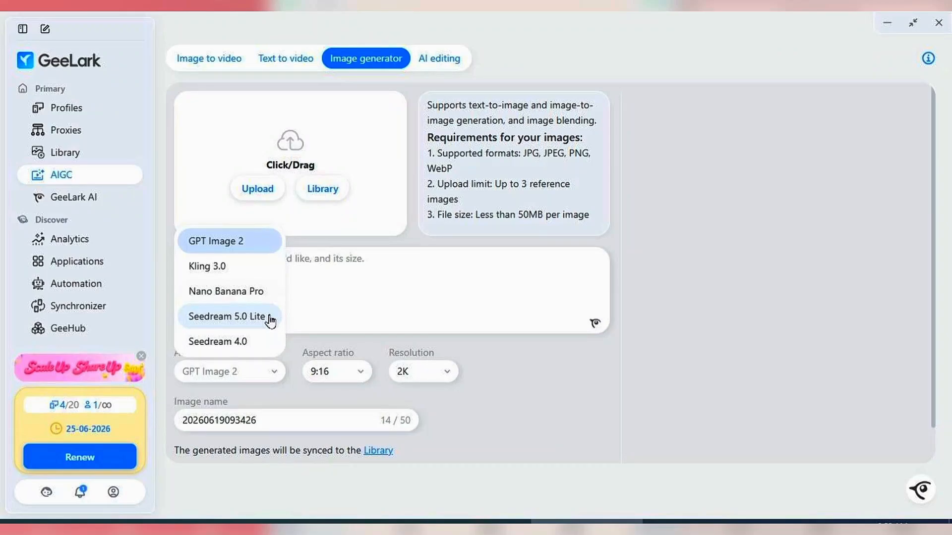
# - Review the AI editing settings for video clips, and return to the Image to video generator
pyautogui.click(442, 62)
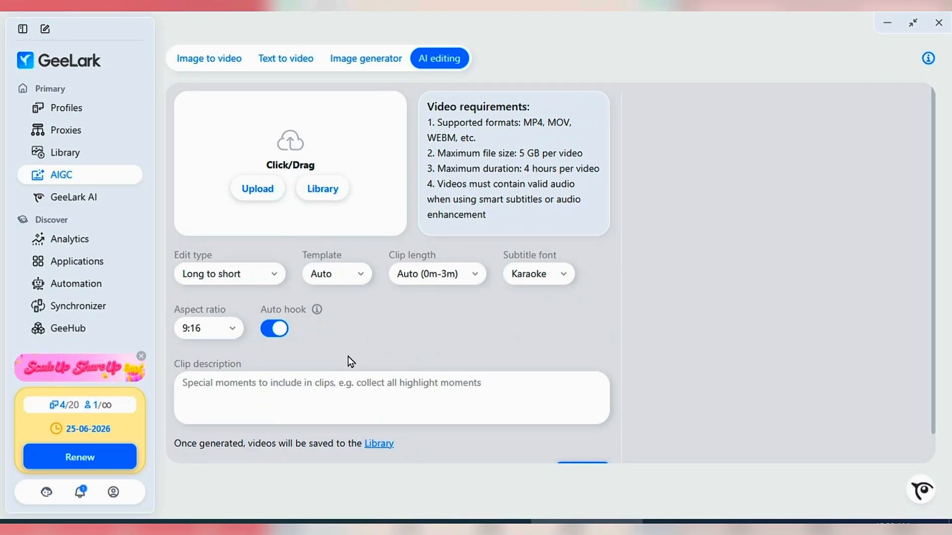
pyautogui.scroll(-1, 321, 340)
pyautogui.scroll(1, 321, 340)
pyautogui.click(269, 61)
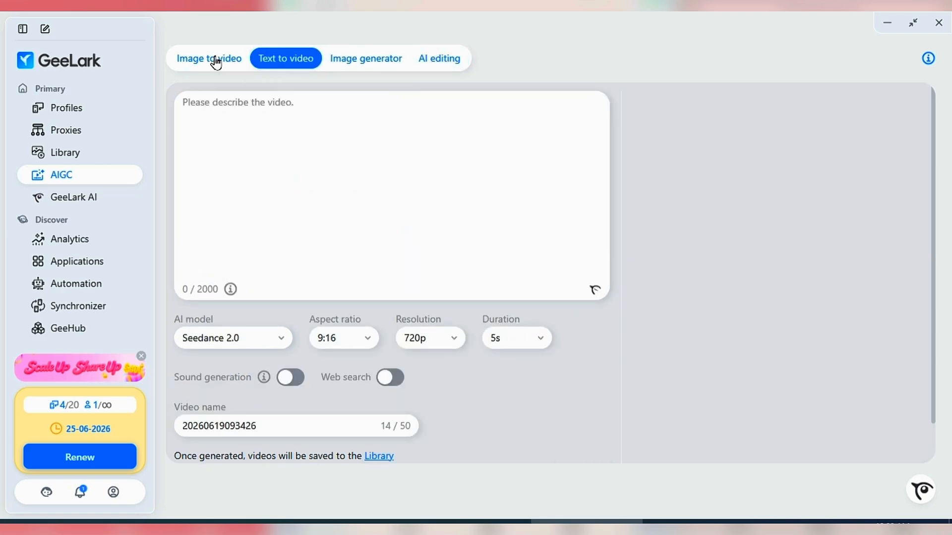
pyautogui.click(216, 62)
# - View the GeeLark AI assistant's suggested tasks and the Analytics page for tracked accounts
pyautogui.click(84, 201)
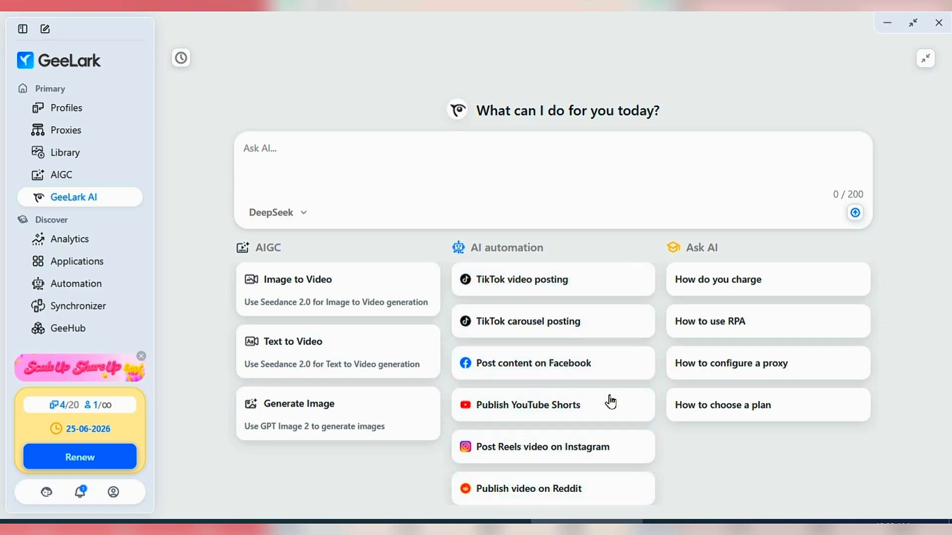
pyautogui.click(80, 240)
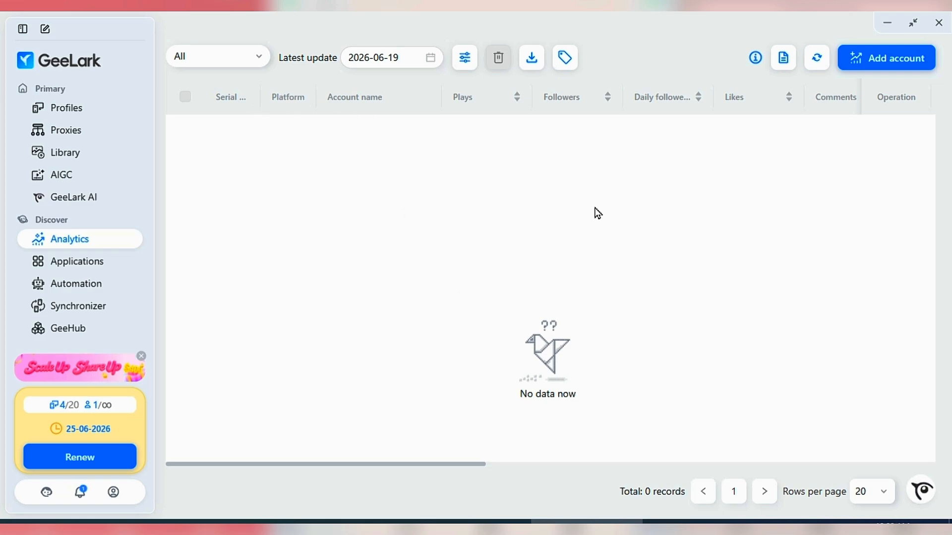
# - Install TikTok (Global) from the App Store on the "tiktok automation" group
pyautogui.click(79, 261)
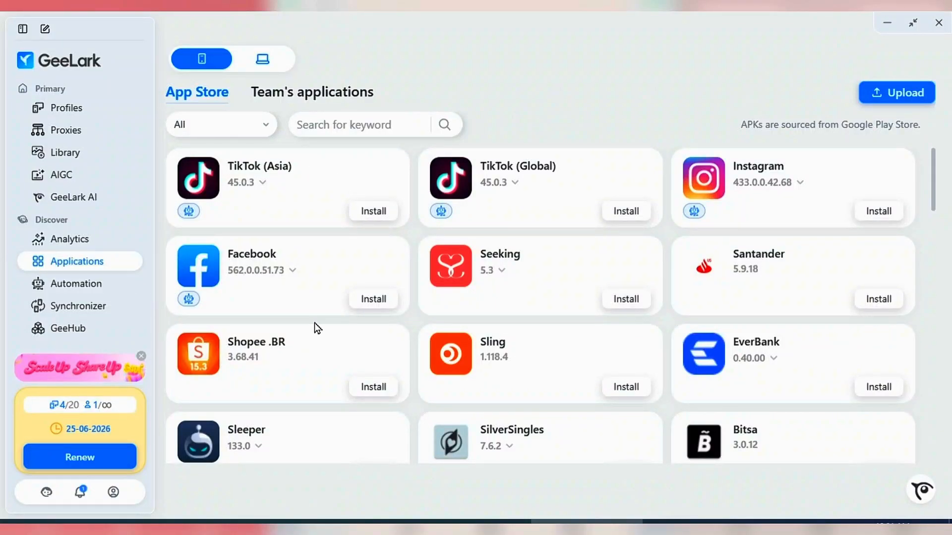
pyautogui.scroll(-2, 347, 332)
pyautogui.scroll(2, 402, 318)
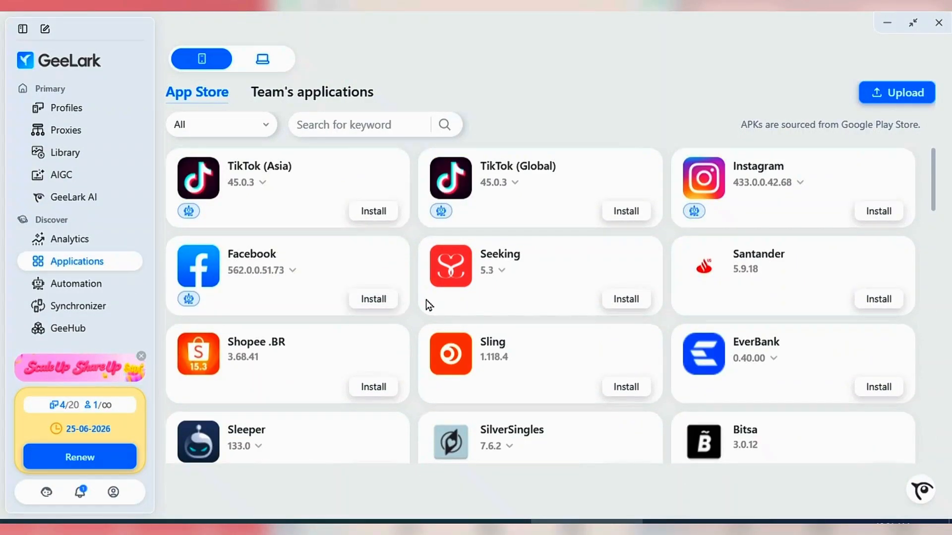
pyautogui.click(631, 212)
pyautogui.click(308, 293)
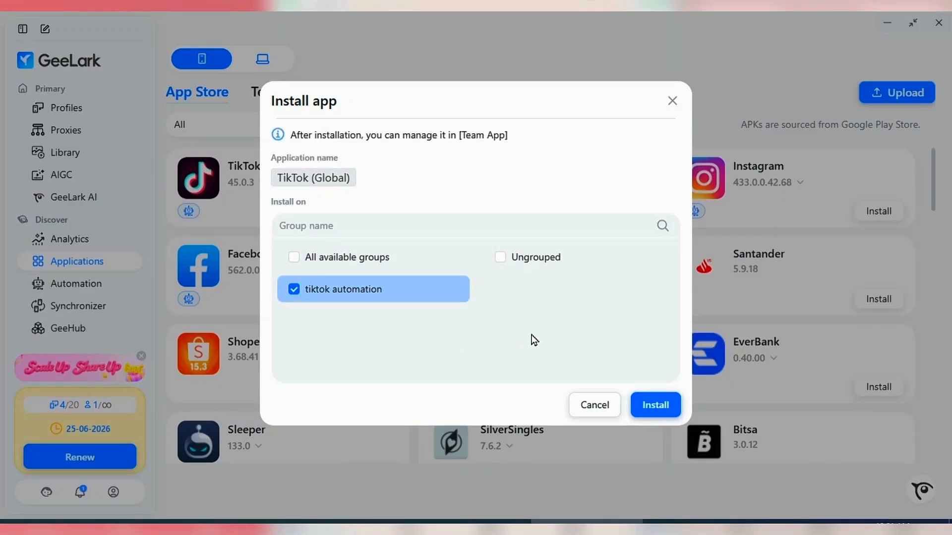
pyautogui.click(651, 406)
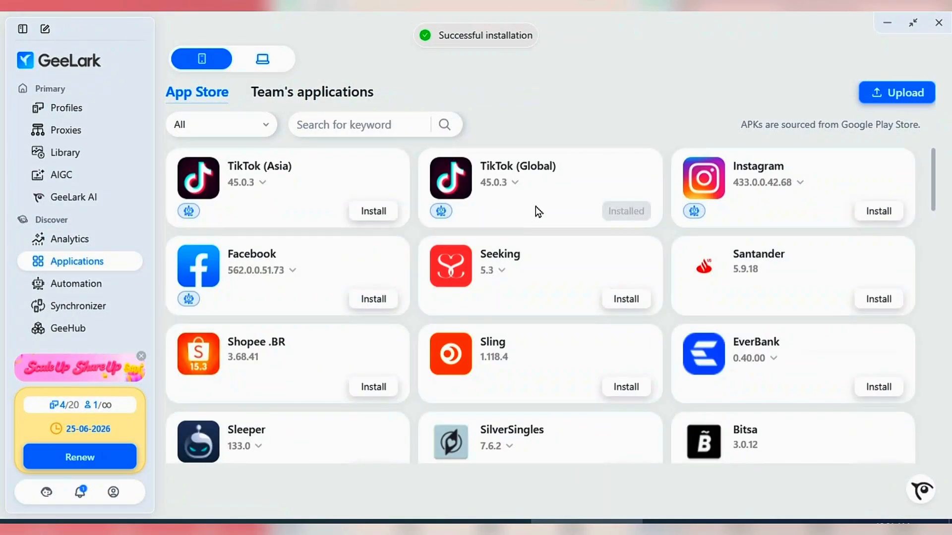
pyautogui.scroll(-6, 374, 357)
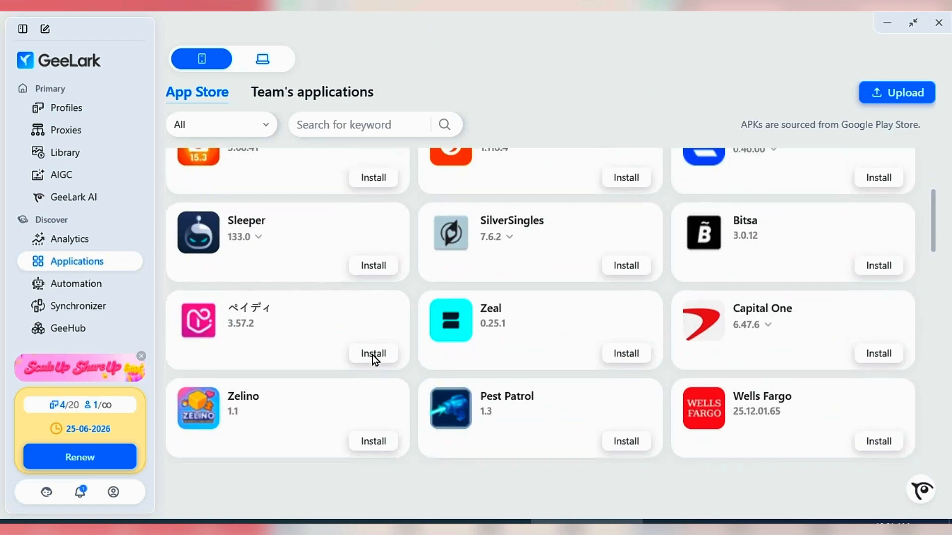
pyautogui.scroll(6, 840, 174)
# - Browse the Automation marketplace's recommended templates for TikTok, YouTube, Instagram and Reddit, and the first TikTok templates below them
pyautogui.click(69, 291)
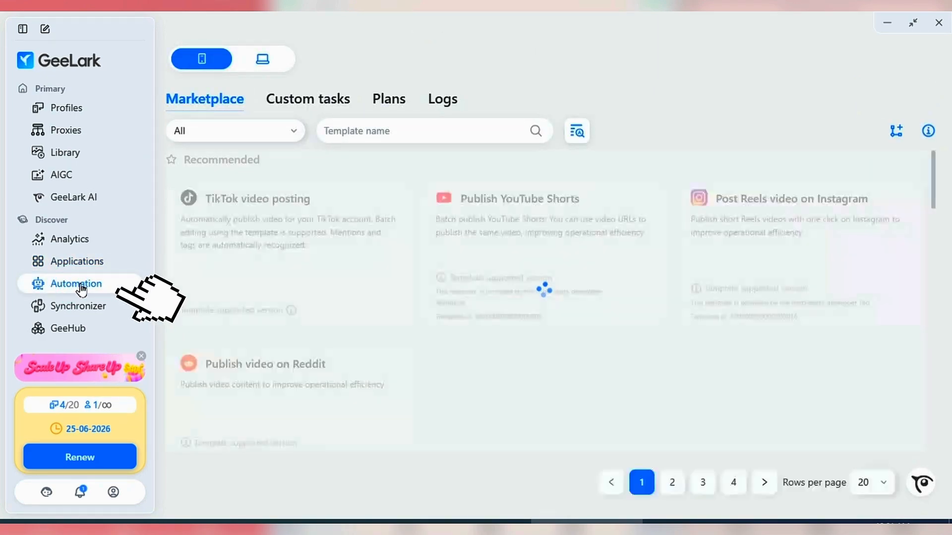
pyautogui.scroll(-3, 317, 277)
pyautogui.scroll(3, 310, 288)
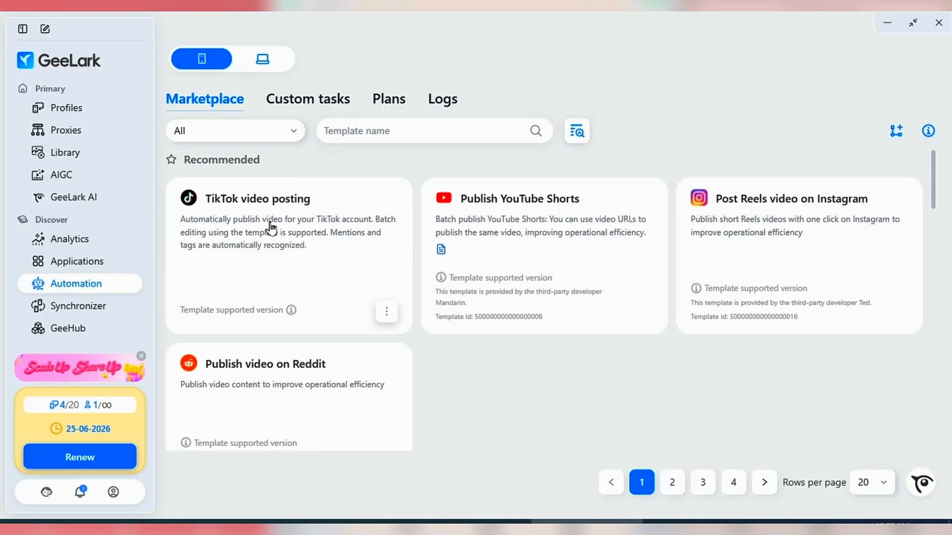
pyautogui.scroll(-6, 340, 323)
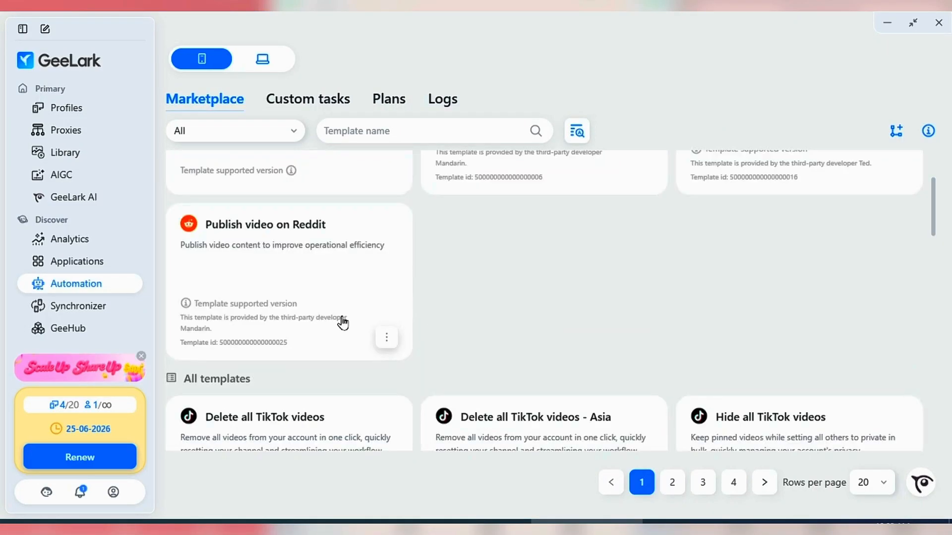
pyautogui.scroll(-1, 301, 340)
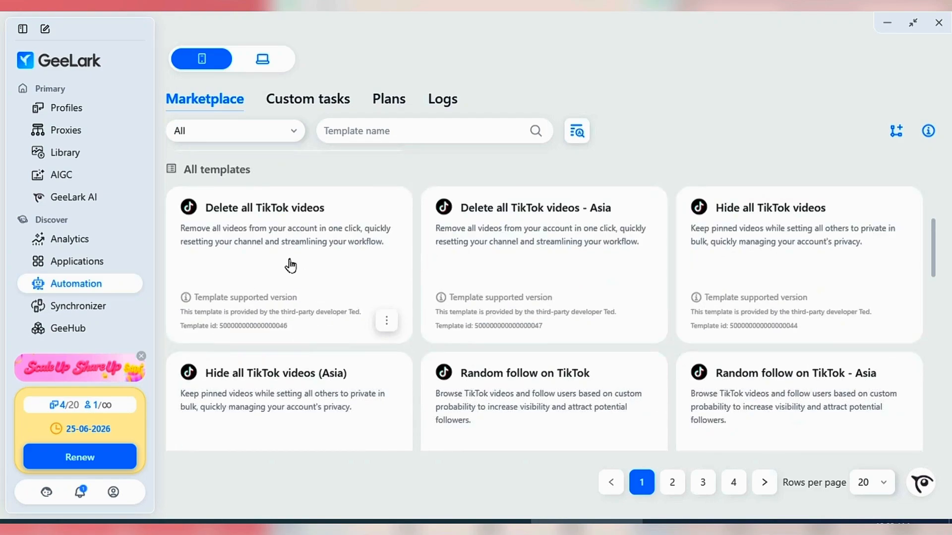
pyautogui.moveTo(536, 216)
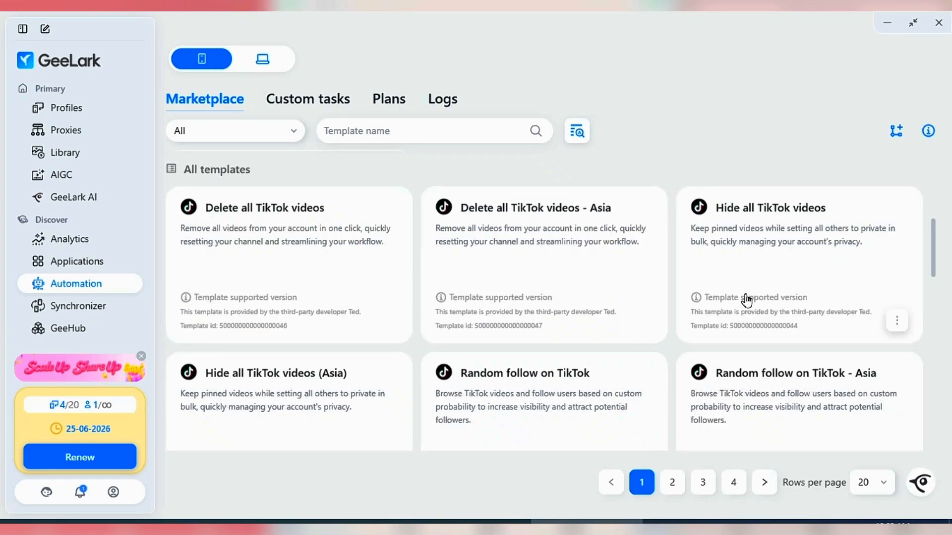
pyautogui.scroll(-10, 310, 365)
pyautogui.scroll(3, 284, 288)
pyautogui.scroll(10, 285, 288)
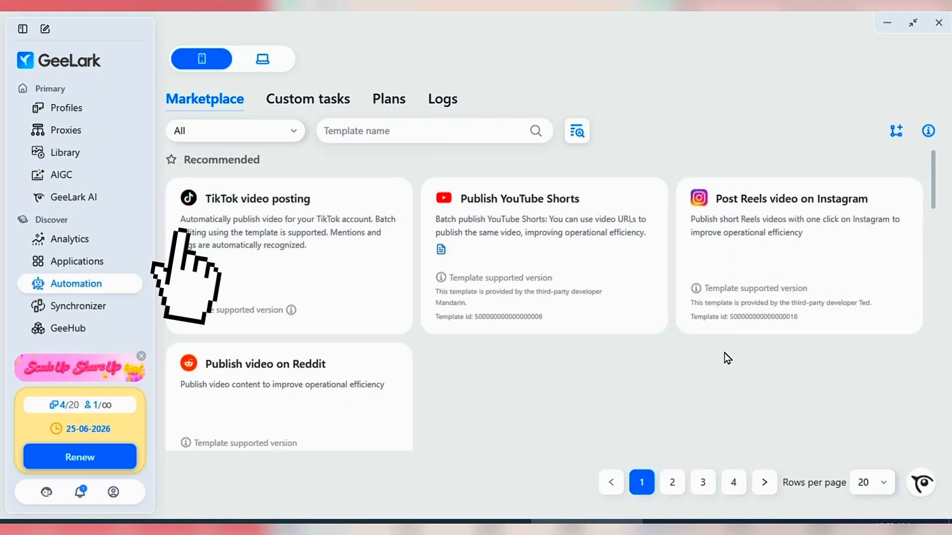
pyautogui.moveTo(786, 279)
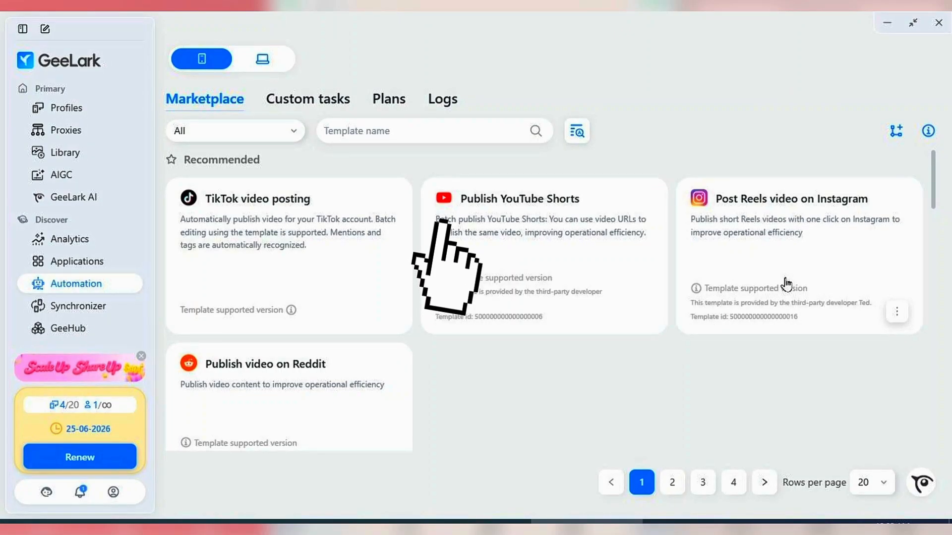
# - View the TikTok video posting task form and its cloud phone profile selection, and cancel without choosing a profile
pyautogui.click(385, 316)
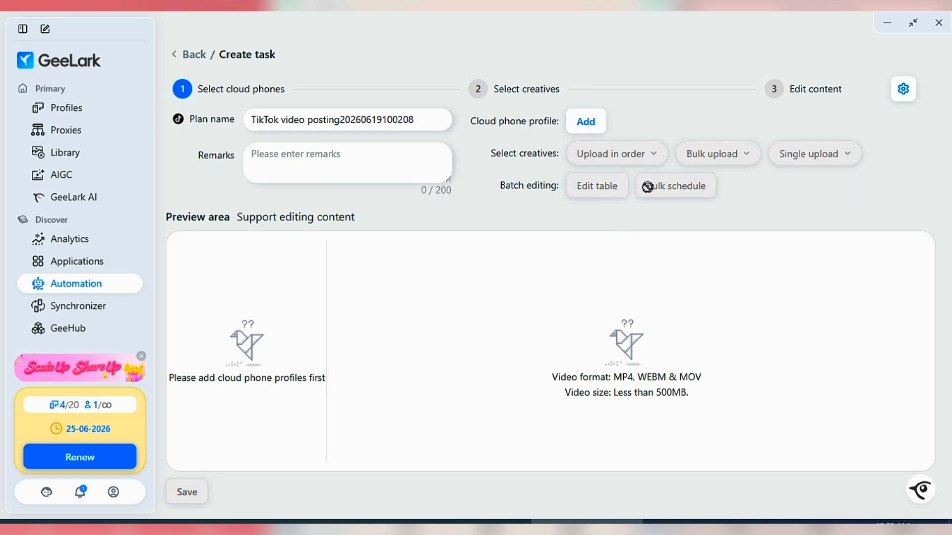
pyautogui.click(314, 143)
pyautogui.click(585, 124)
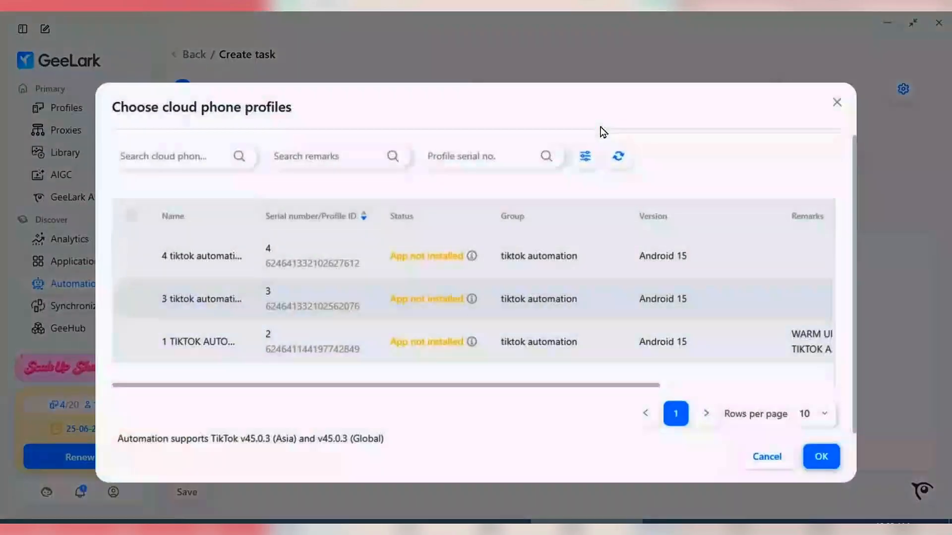
pyautogui.click(766, 460)
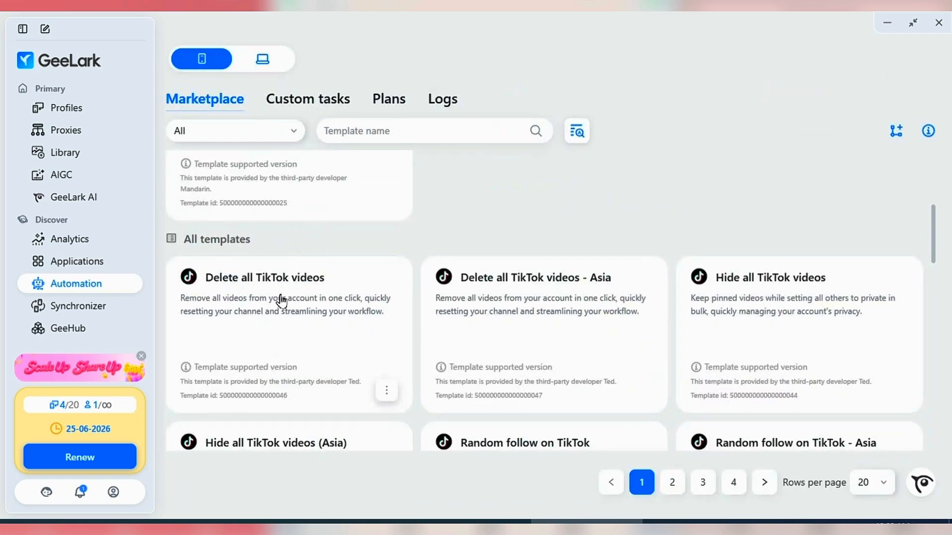
# - Examine the TikTok templates in the full Automation marketplace list, including private messages, AI account warmup, profile editing and random like
pyautogui.scroll(-1, 310, 356)
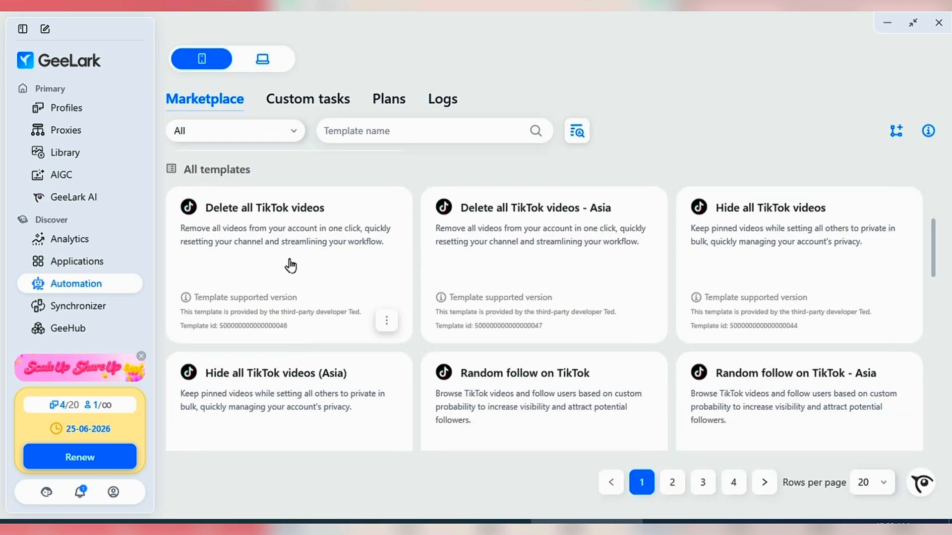
pyautogui.click(245, 213)
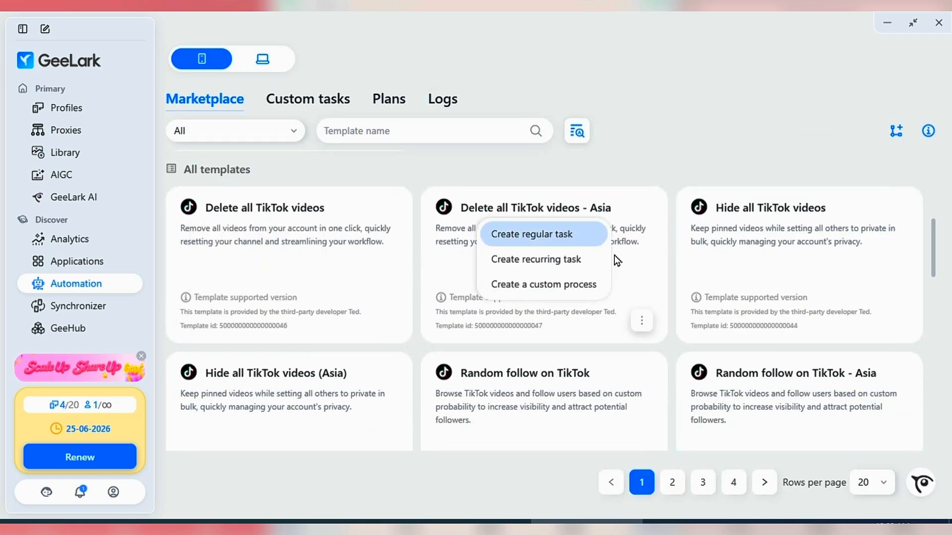
pyautogui.scroll(-2, 823, 245)
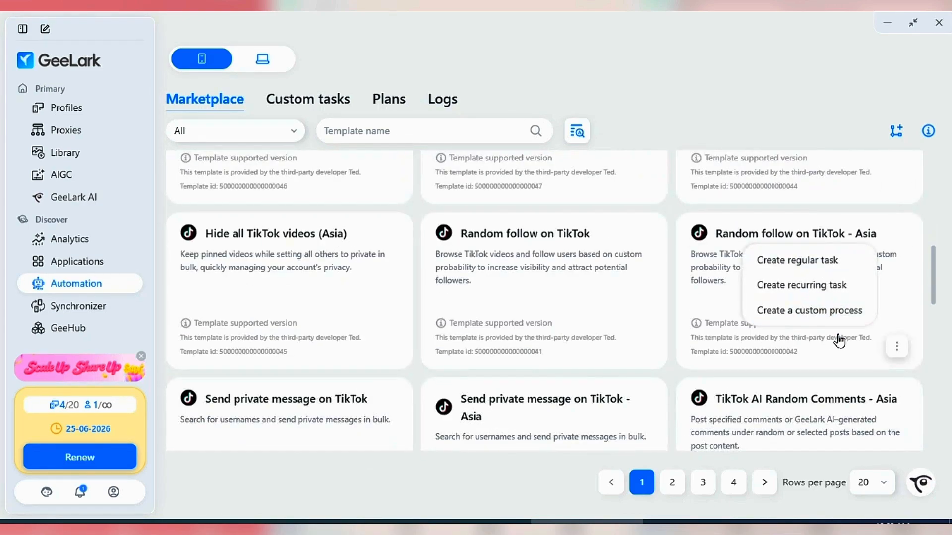
pyautogui.scroll(-3, 317, 352)
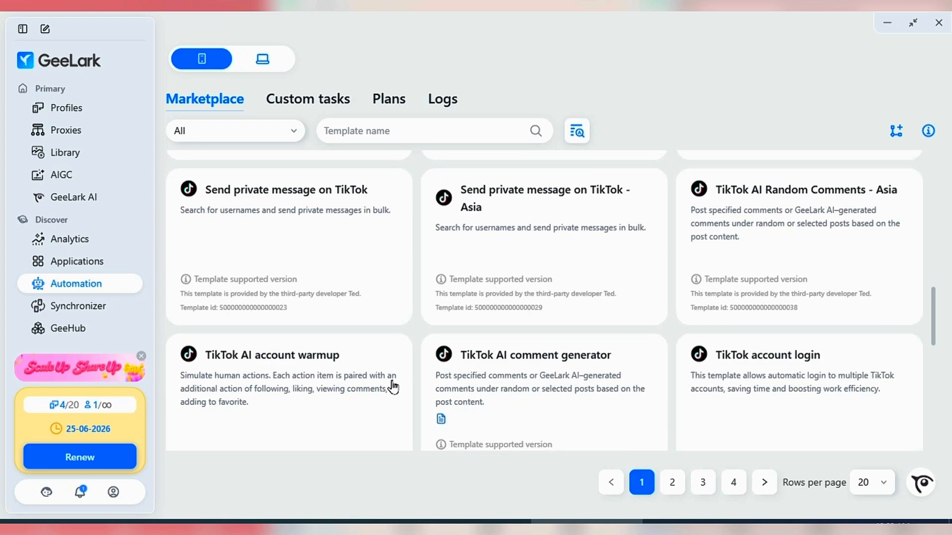
pyautogui.scroll(-1, 274, 336)
pyautogui.scroll(-5, 603, 301)
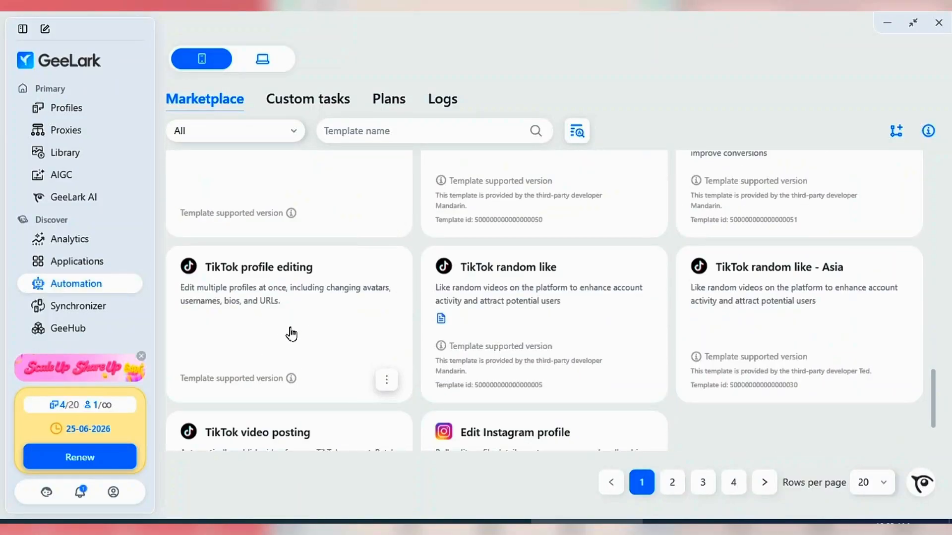
pyautogui.scroll(-2, 290, 334)
pyautogui.scroll(4, 318, 371)
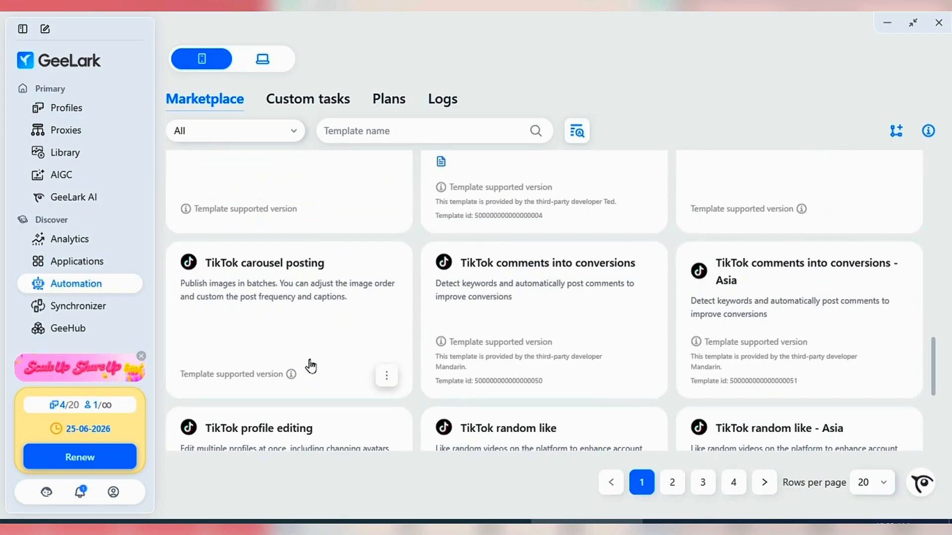
pyautogui.scroll(2, 297, 293)
pyautogui.scroll(1, 299, 289)
pyautogui.scroll(-2, 84, 248)
# - Add the tiktok automation group's cloud phone profiles to the Synchronizer and open them
pyautogui.click(88, 182)
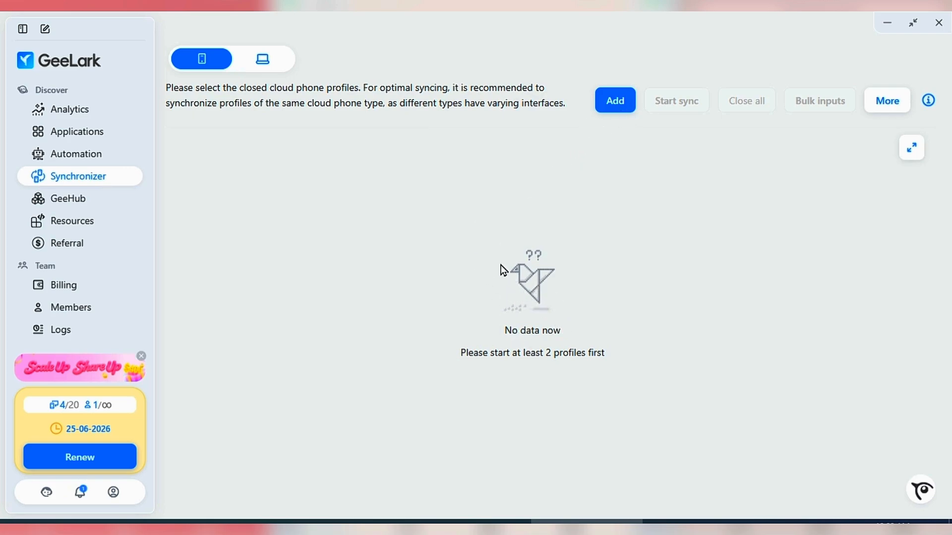
pyautogui.click(616, 101)
pyautogui.click(129, 342)
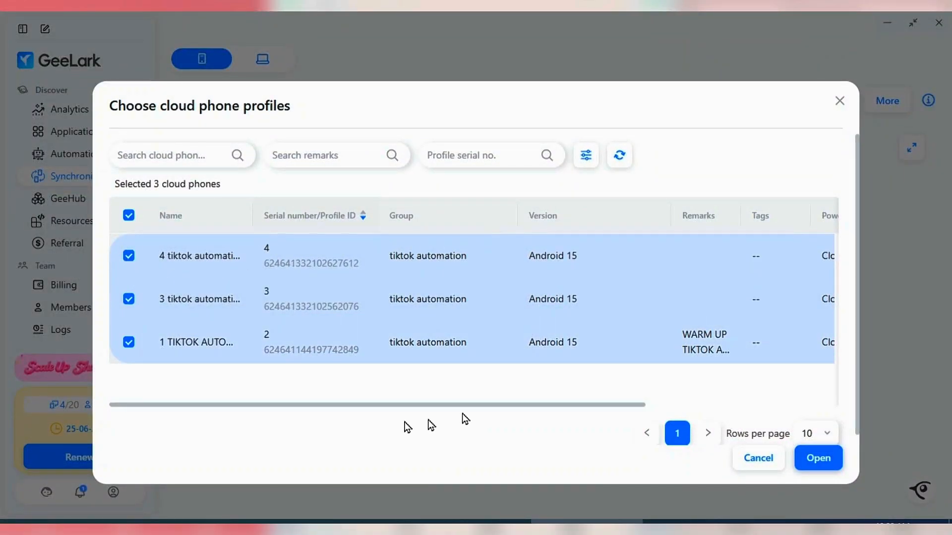
pyautogui.click(818, 458)
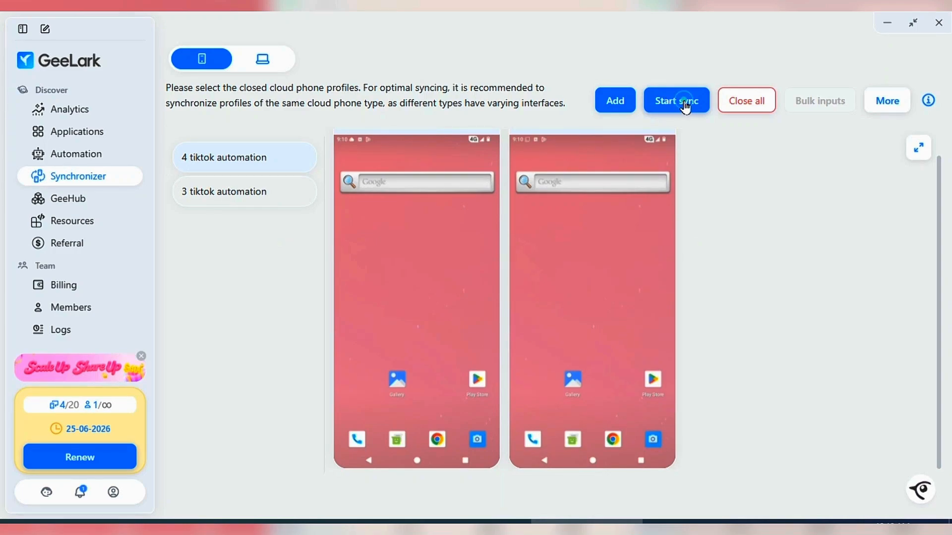
# - Start syncing the opened cloud phones, and open Settings and About phone from the app drawer
pyautogui.click(678, 104)
pyautogui.moveTo(426, 386); pyautogui.dragTo(427, 266)
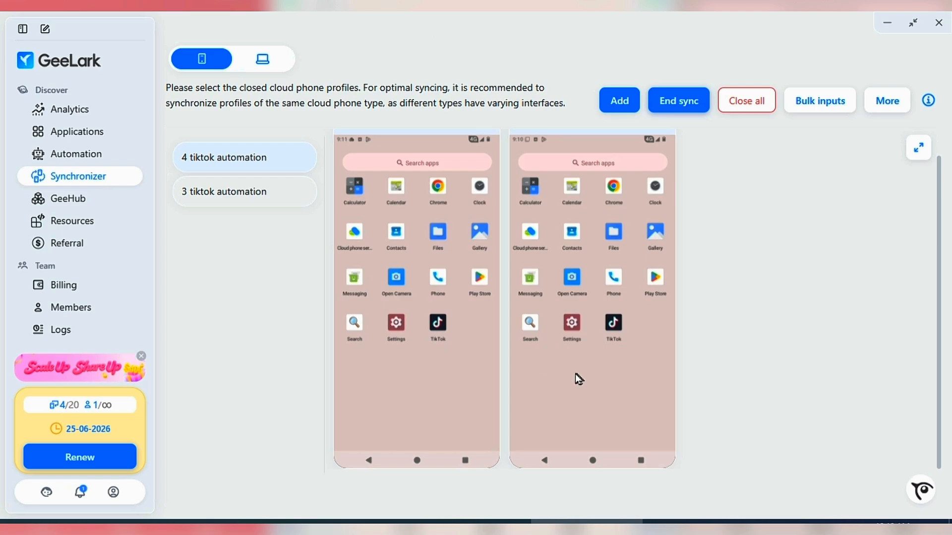
pyautogui.click(395, 325)
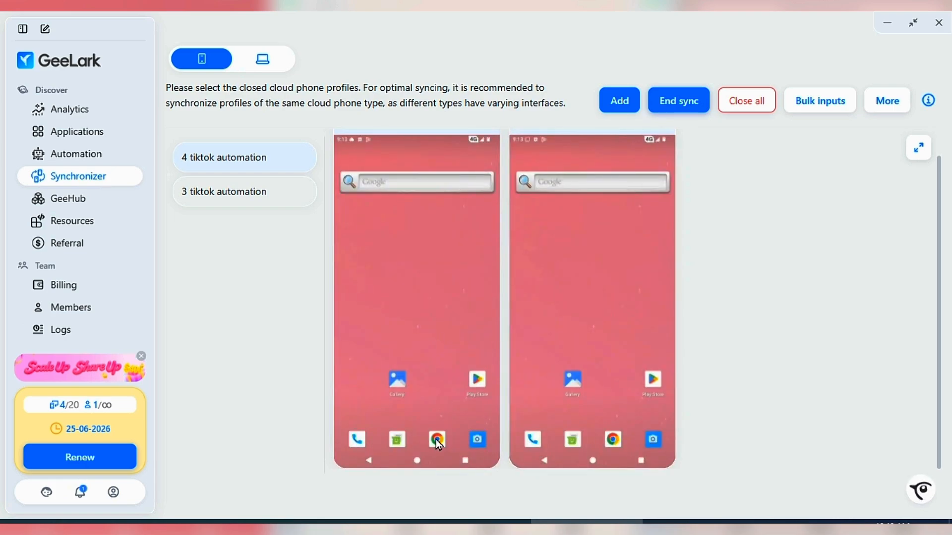
pyautogui.click(437, 441)
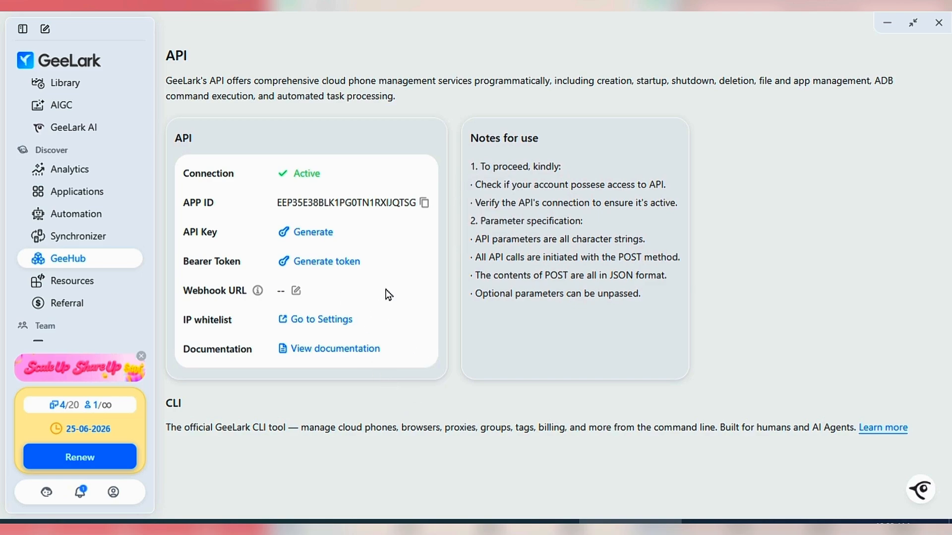
# - Browse the proxy provider discounts offered under Resources
pyautogui.click(79, 286)
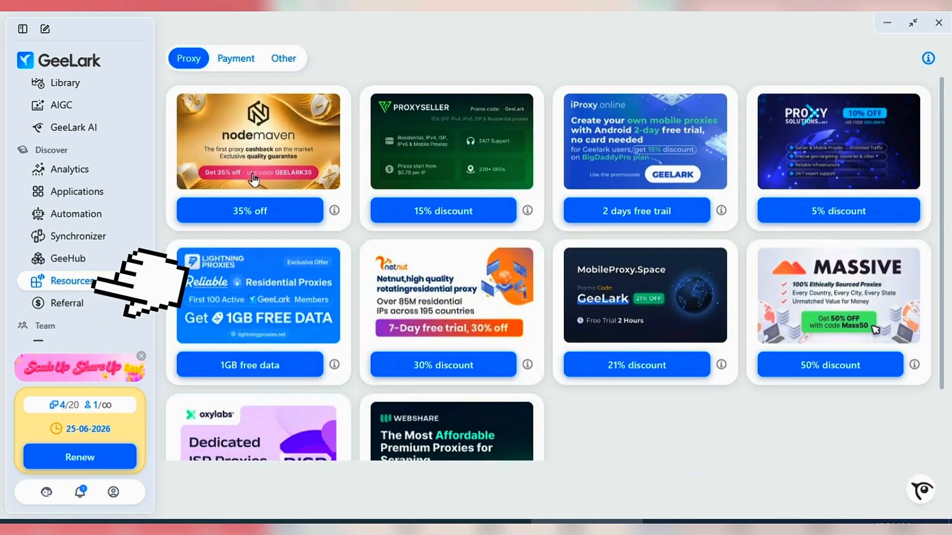
pyautogui.scroll(-2, 306, 289)
pyautogui.scroll(2, 306, 289)
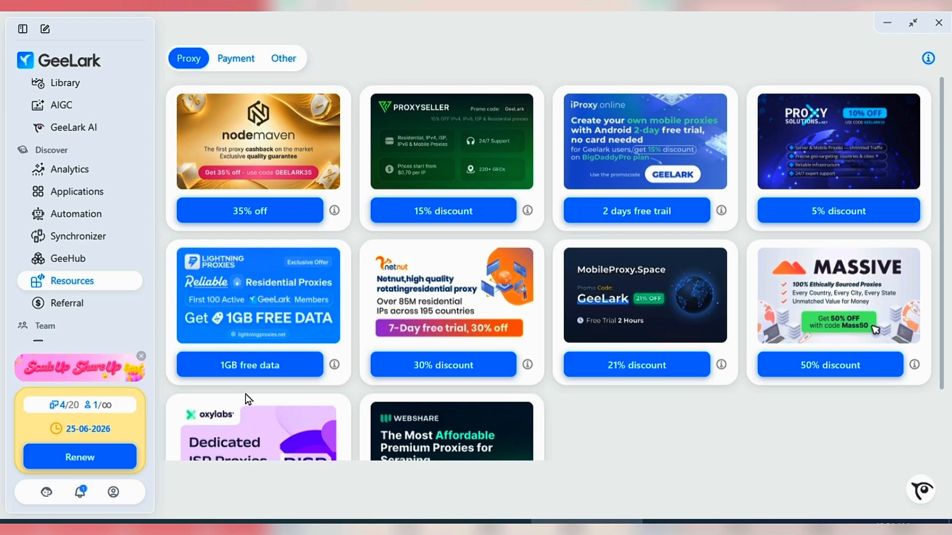
pyautogui.scroll(-2, 77, 261)
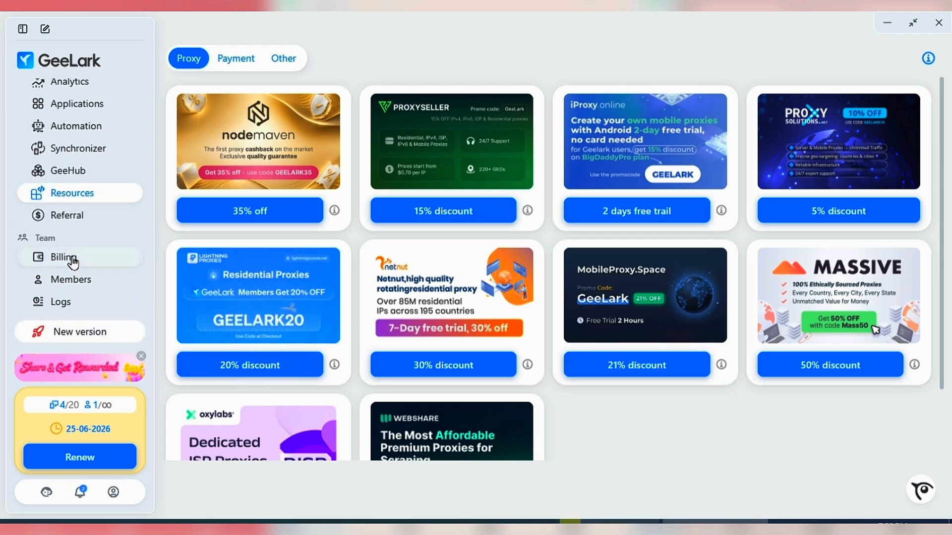
# - Review the subscription details in Billing and the profile quantities offered for changing the Pro plan
pyautogui.click(72, 261)
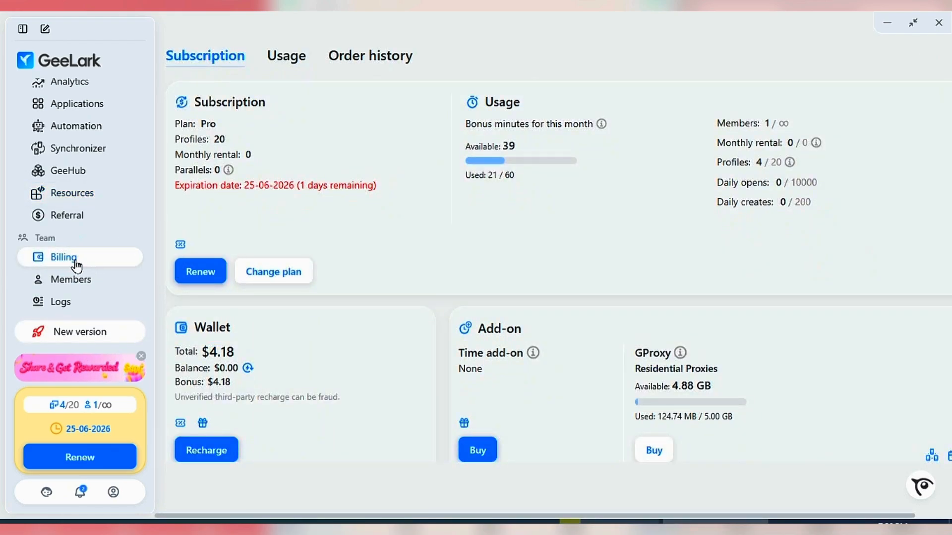
pyautogui.click(297, 271)
pyautogui.click(209, 224)
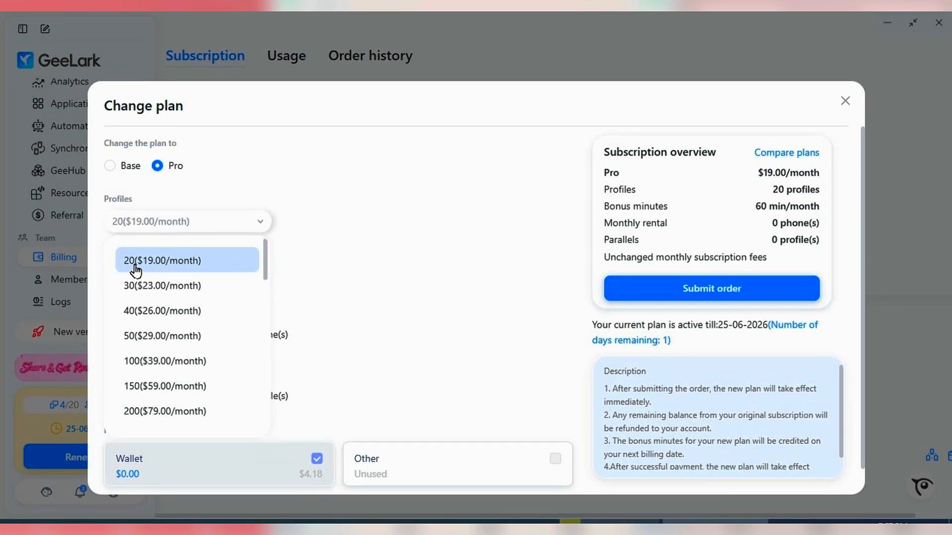
pyautogui.click(237, 221)
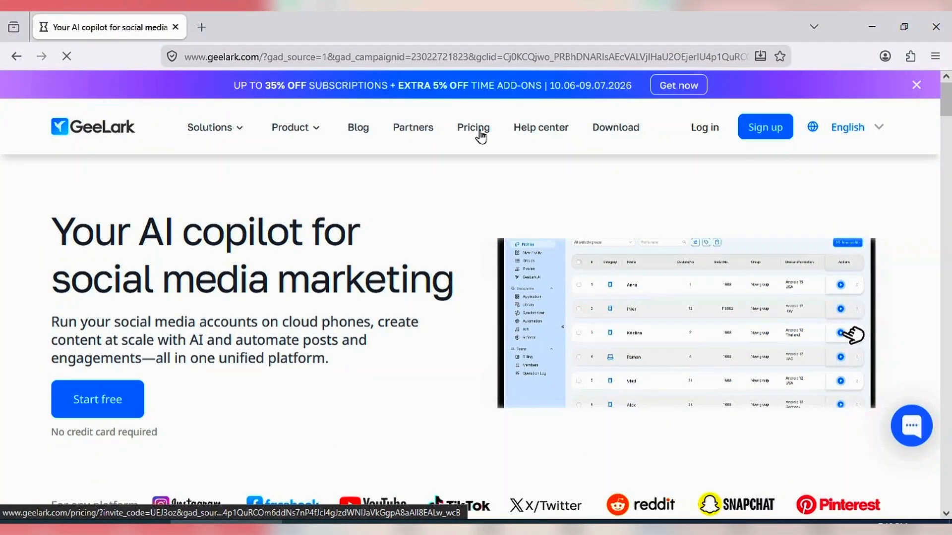
# - Open the pricing page on the GeeLark website, and include Monthly rental and Parallel in the subscription cost
pyautogui.click(480, 133)
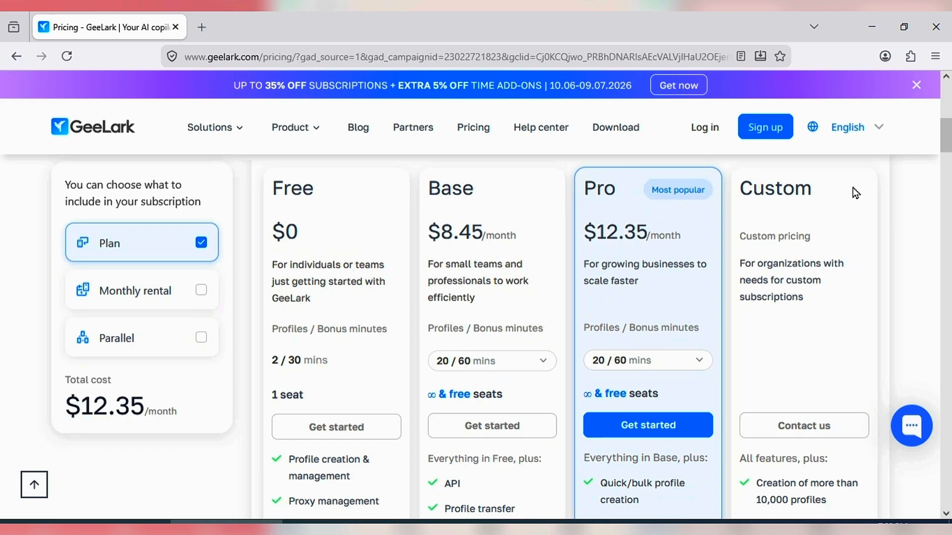
pyautogui.click(198, 293)
pyautogui.click(196, 338)
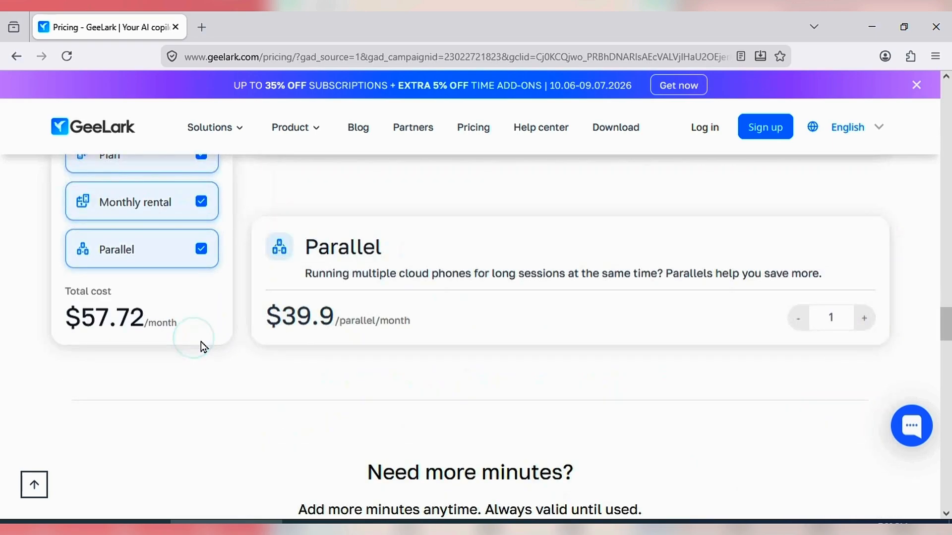
# - Compare the Free, Base, Pro and Custom plans, including their profile management, GeeLark AI, automation and proxy management features
pyautogui.scroll(2, 121, 264)
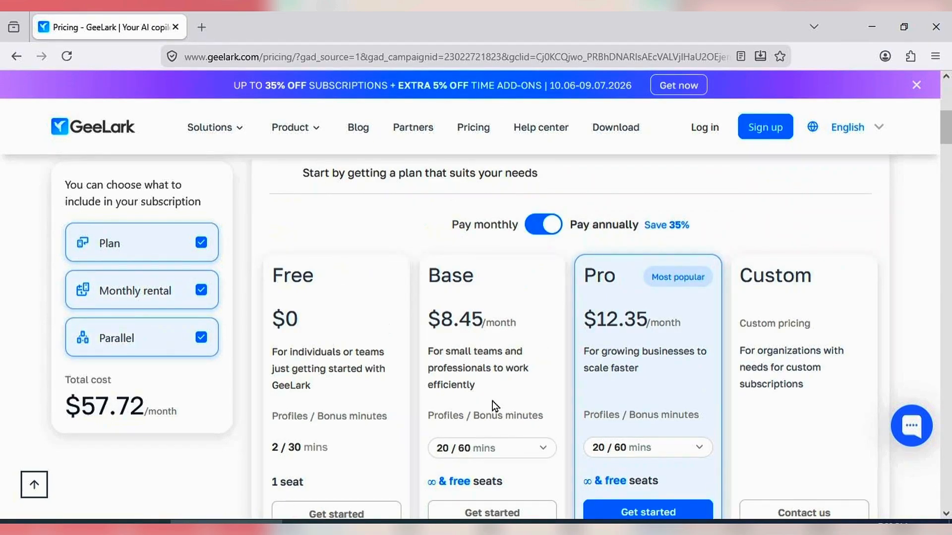
pyautogui.scroll(-10, 491, 401)
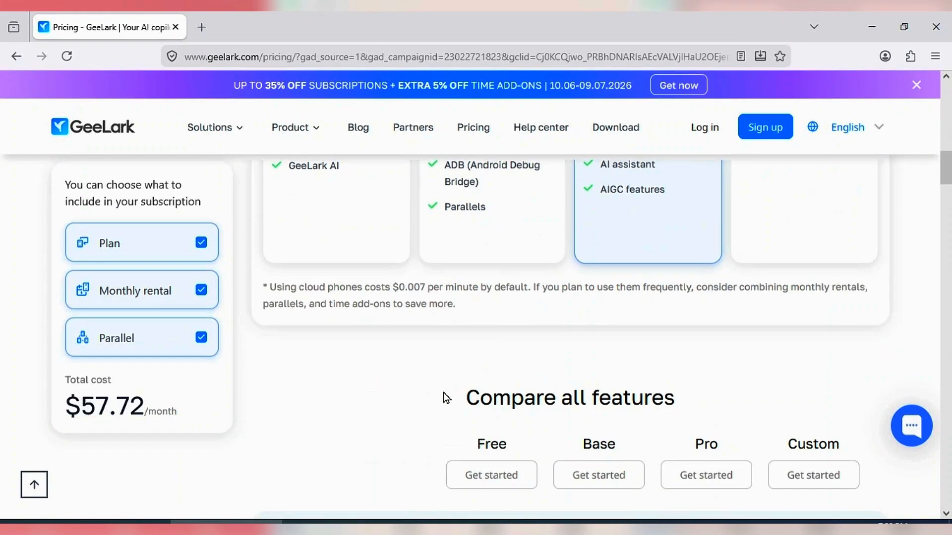
pyautogui.scroll(-4, 446, 397)
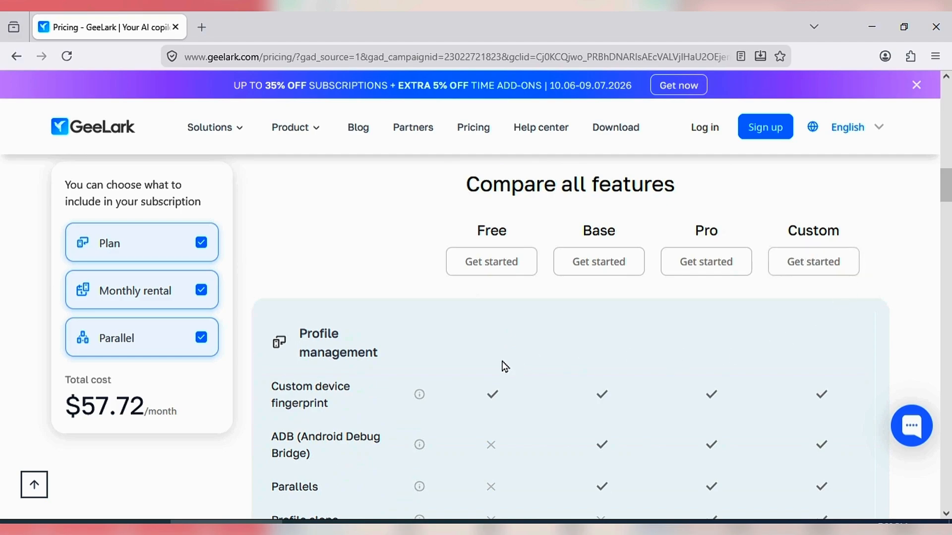
pyautogui.scroll(-1, 398, 383)
pyautogui.scroll(-3, 706, 354)
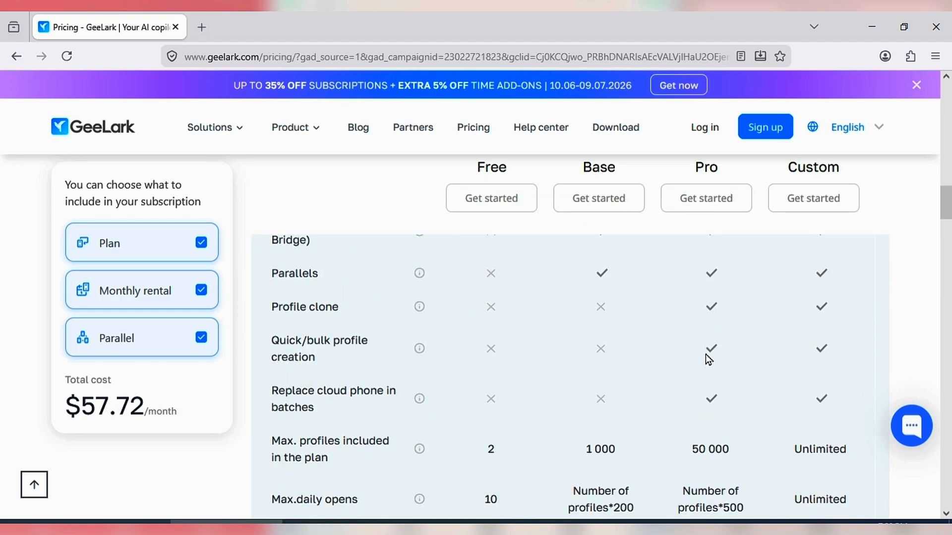
pyautogui.scroll(-7, 521, 411)
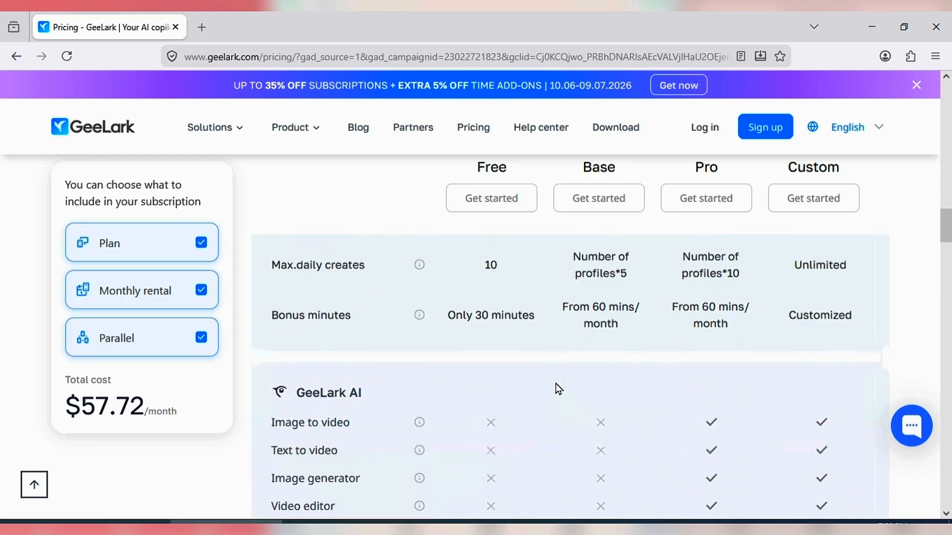
pyautogui.scroll(-3, 554, 387)
pyautogui.scroll(-4, 554, 387)
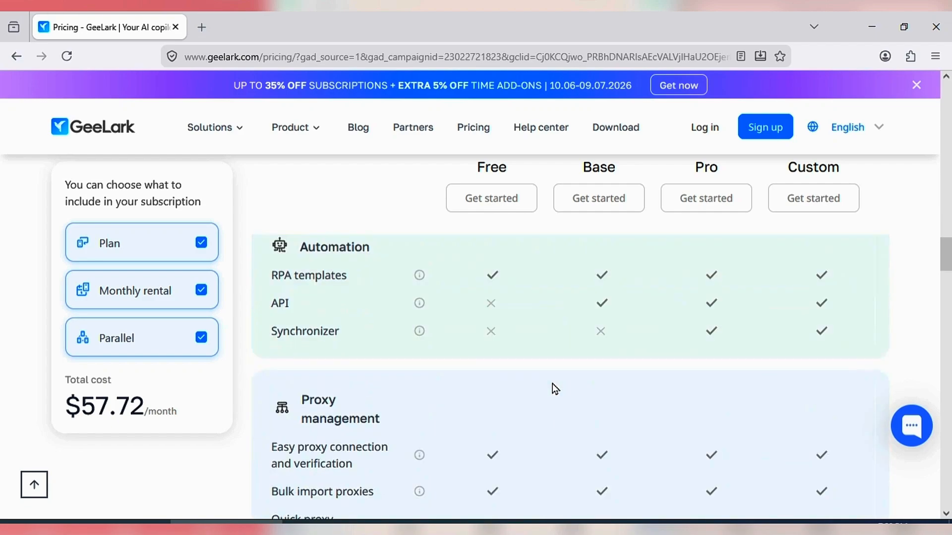
pyautogui.scroll(-3, 571, 374)
# - Review the Monthly rental and Parallel add-on prices and descriptions below the feature comparison
pyautogui.scroll(-7, 624, 357)
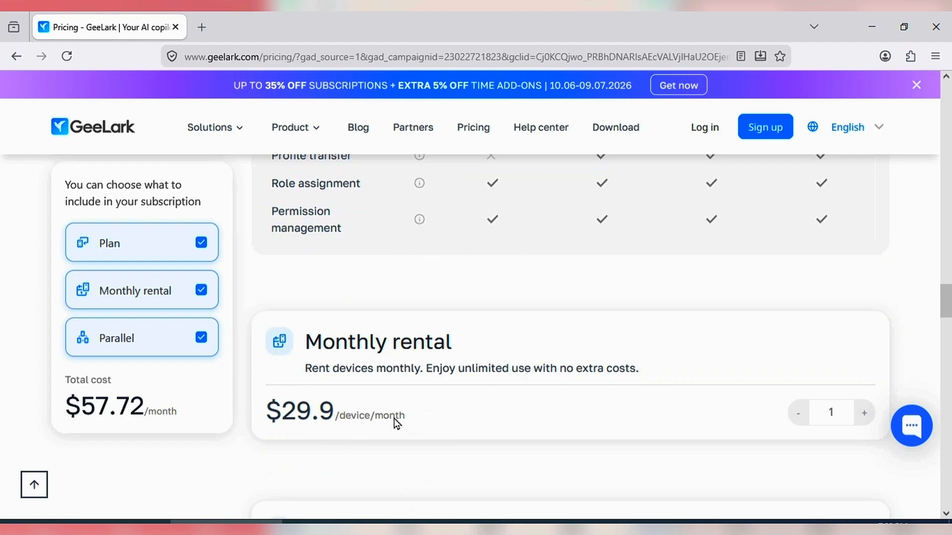
pyautogui.scroll(-4, 463, 372)
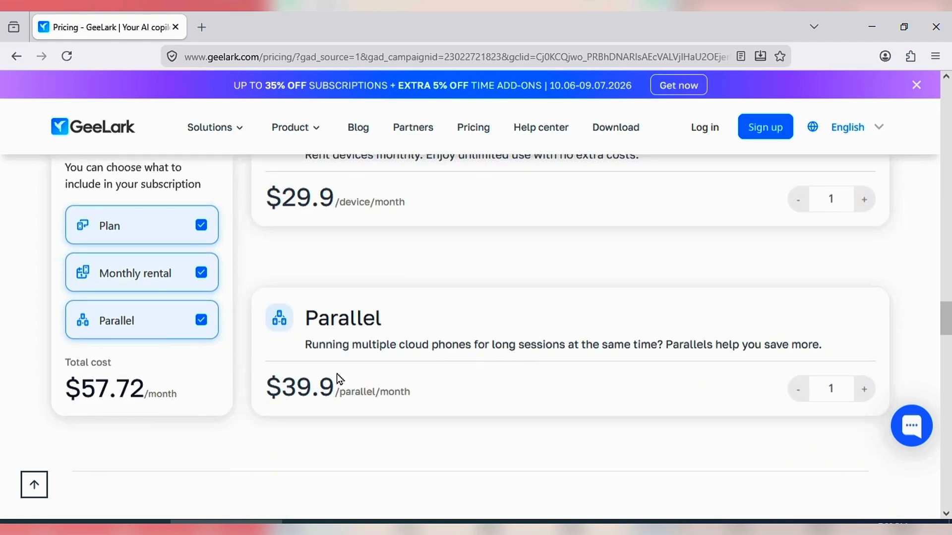
pyautogui.scroll(6, 635, 355)
pyautogui.scroll(-1, 631, 353)
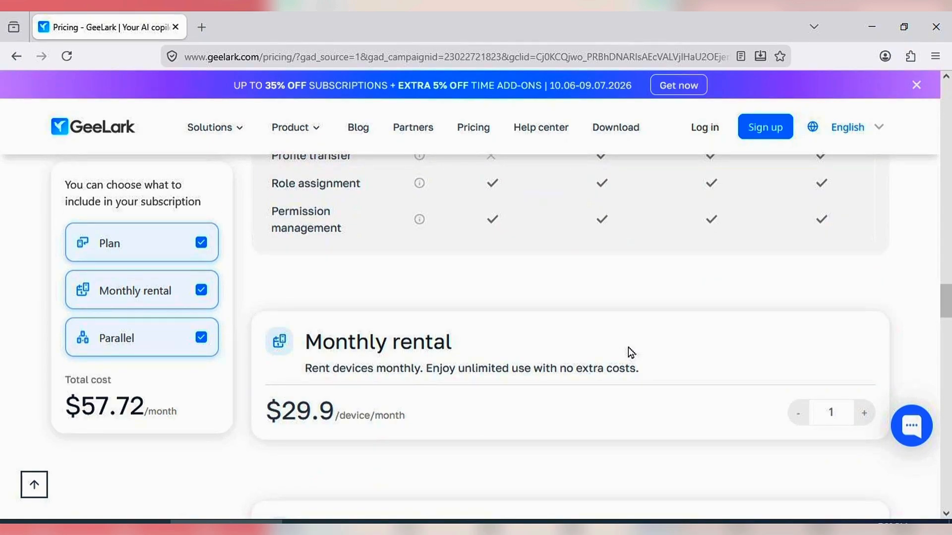
pyautogui.scroll(-1, 436, 397)
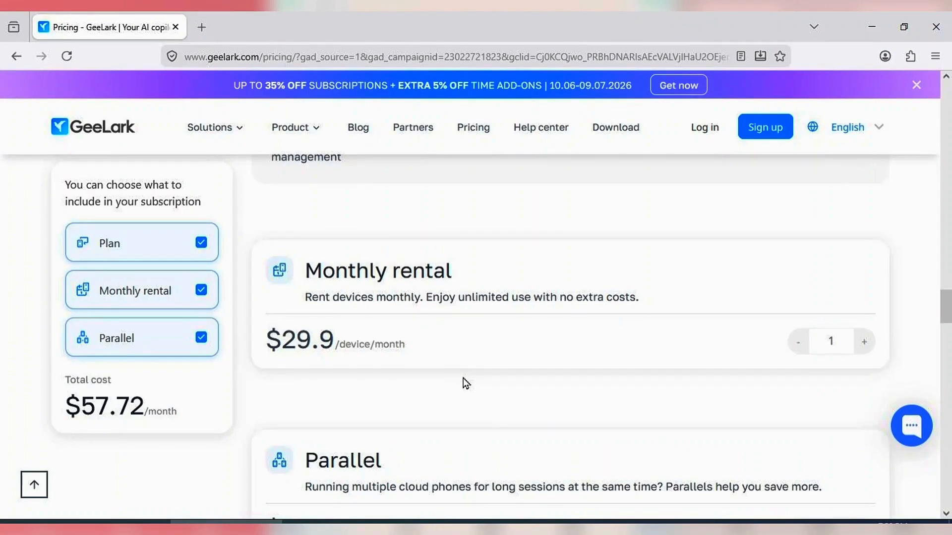
pyautogui.scroll(-3, 446, 364)
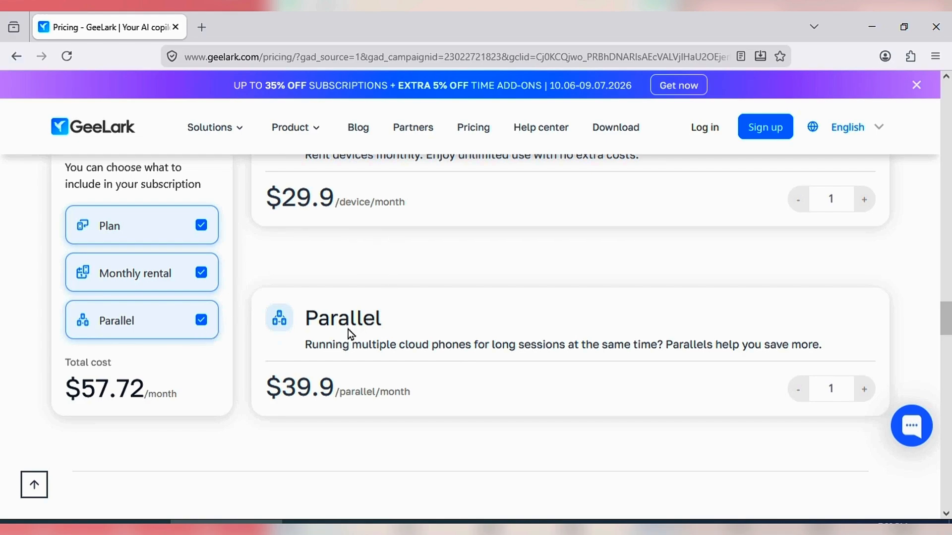
pyautogui.scroll(-3, 348, 330)
pyautogui.scroll(3, 347, 344)
# - Exclude Parallel and Monthly rental from the subscription cost, include both again, and return to the plan cards
pyautogui.click(202, 323)
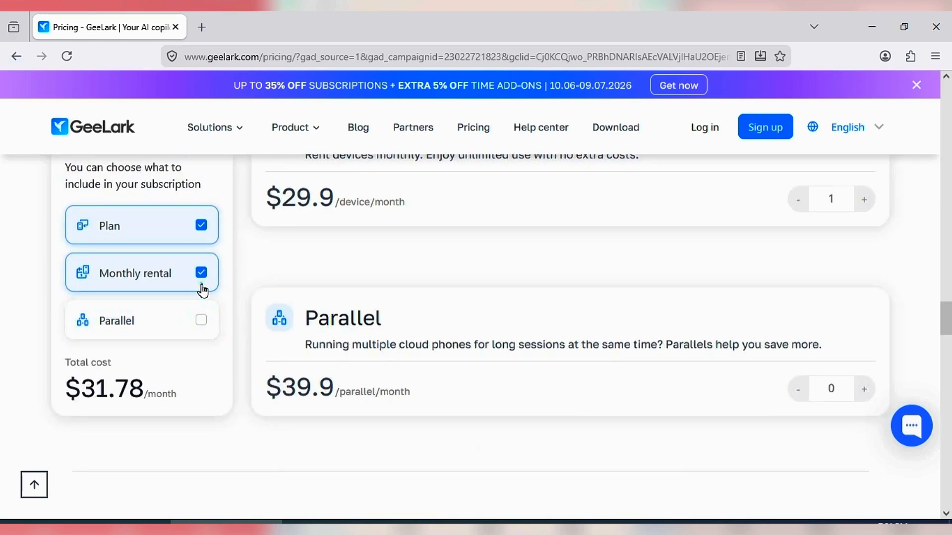
pyautogui.click(202, 285)
pyautogui.click(200, 273)
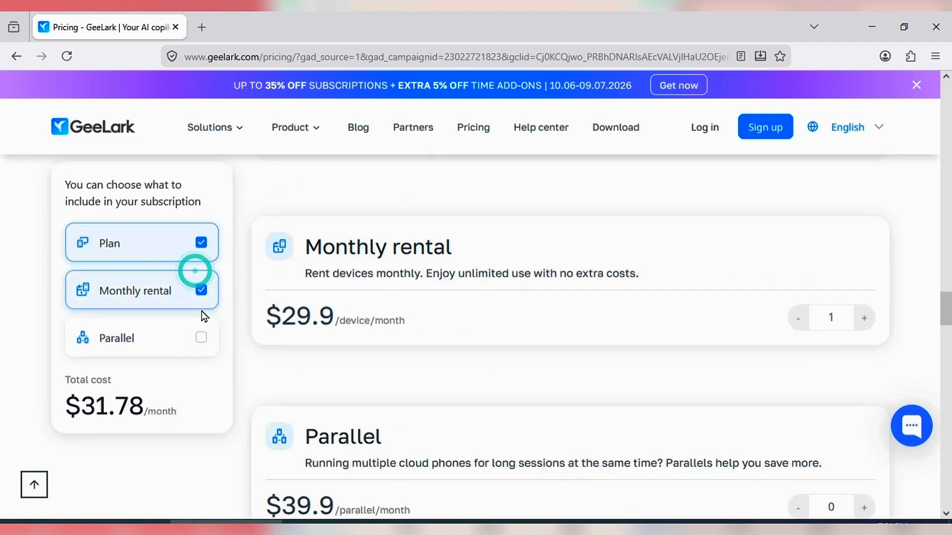
pyautogui.click(200, 337)
pyautogui.scroll(20, 419, 342)
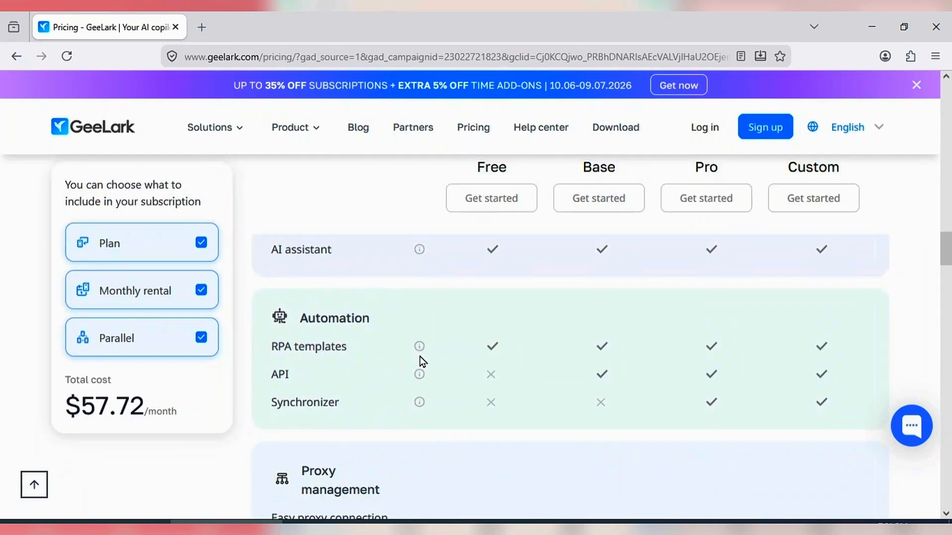
pyautogui.scroll(6, 422, 355)
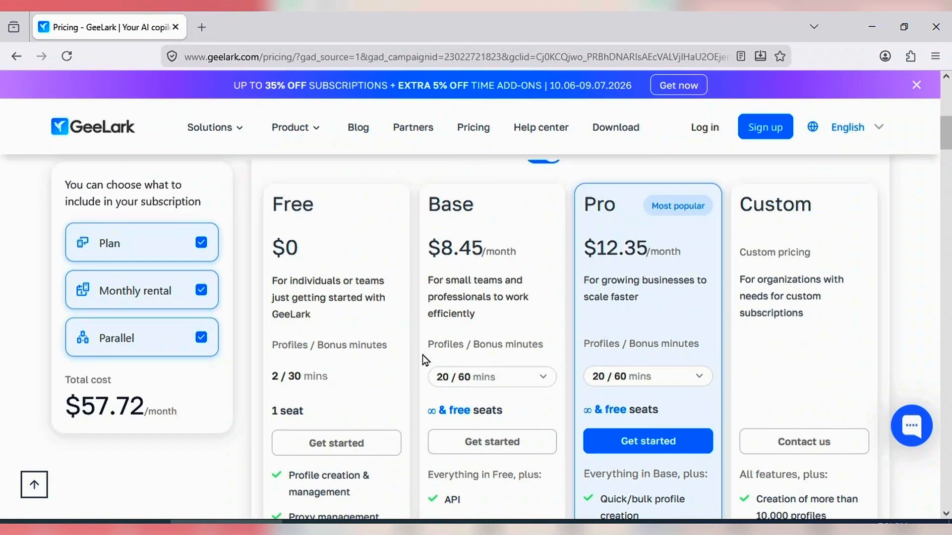